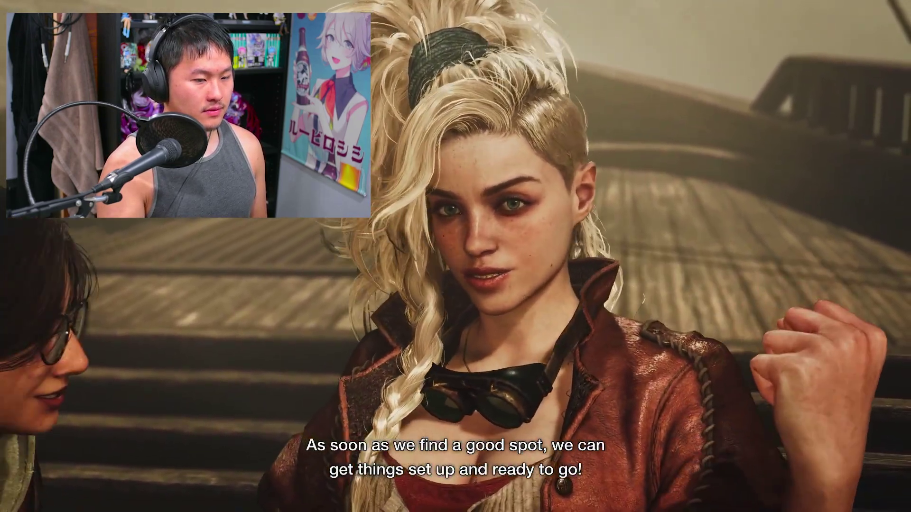
# - Skip back in the recorded cutscene video to replay its dialogue
pyautogui.press('Left')
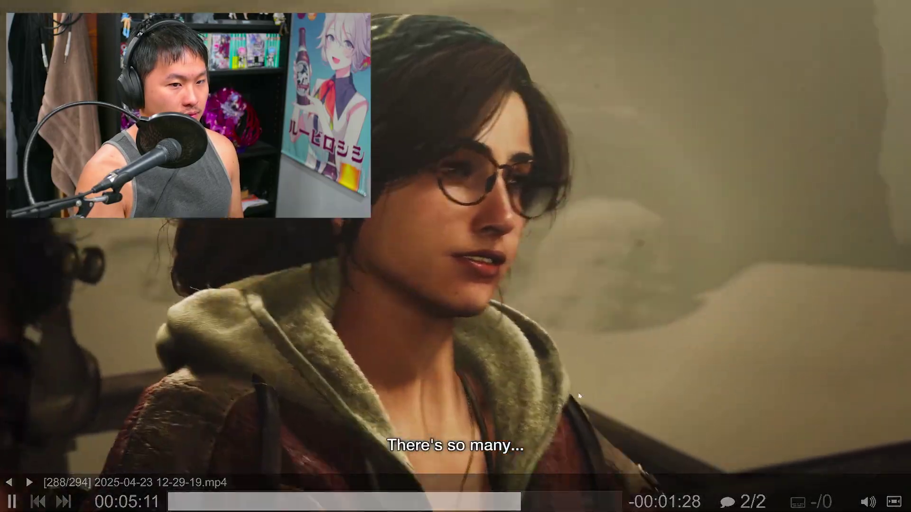
pyautogui.press('Left')
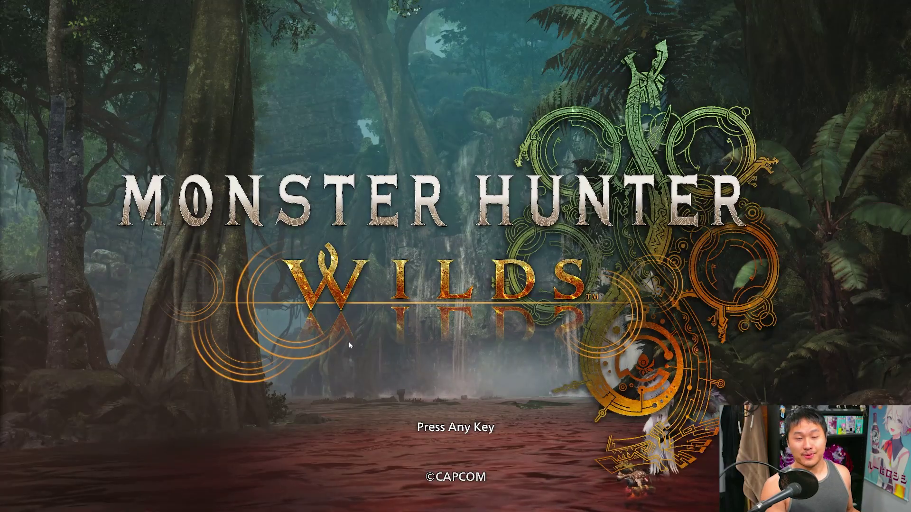
# - Start the game from the title screen and load the HR 201 saved data
pyautogui.click(417, 376)
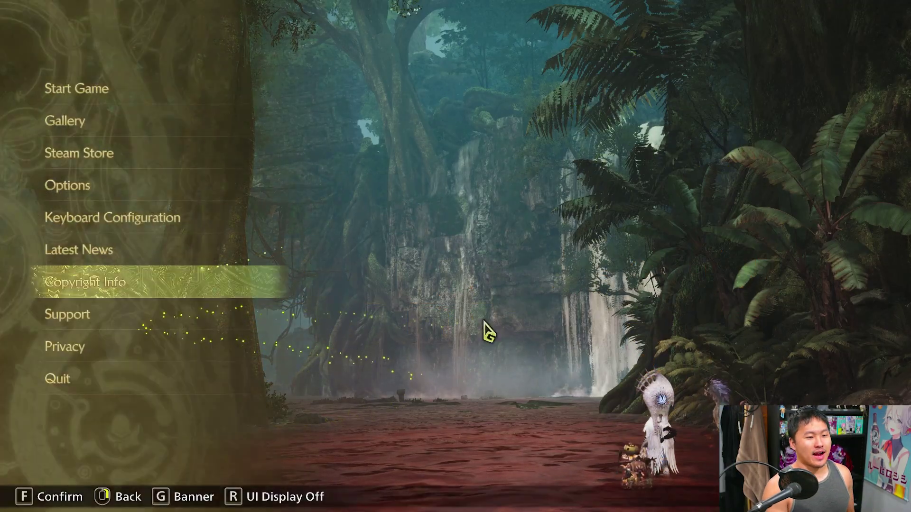
pyautogui.click(114, 123)
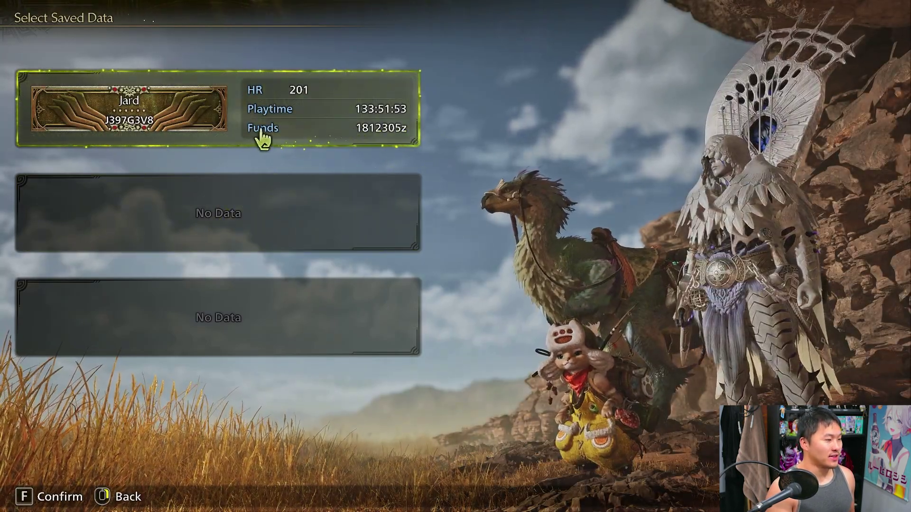
pyautogui.click(263, 139)
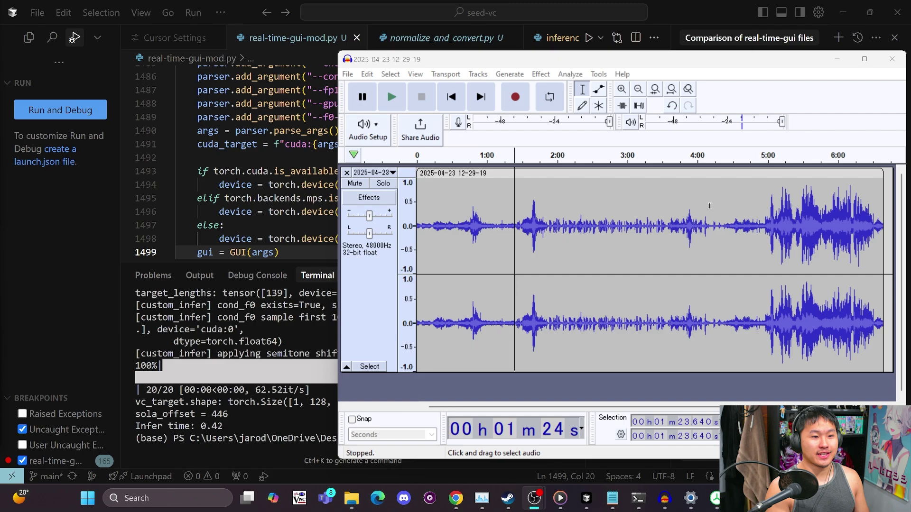
pyautogui.click(509, 203)
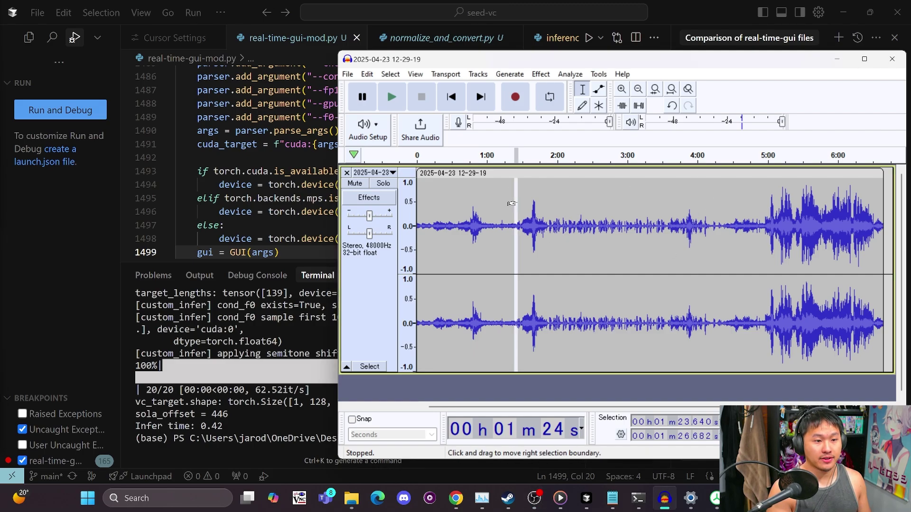
pyautogui.click(348, 74)
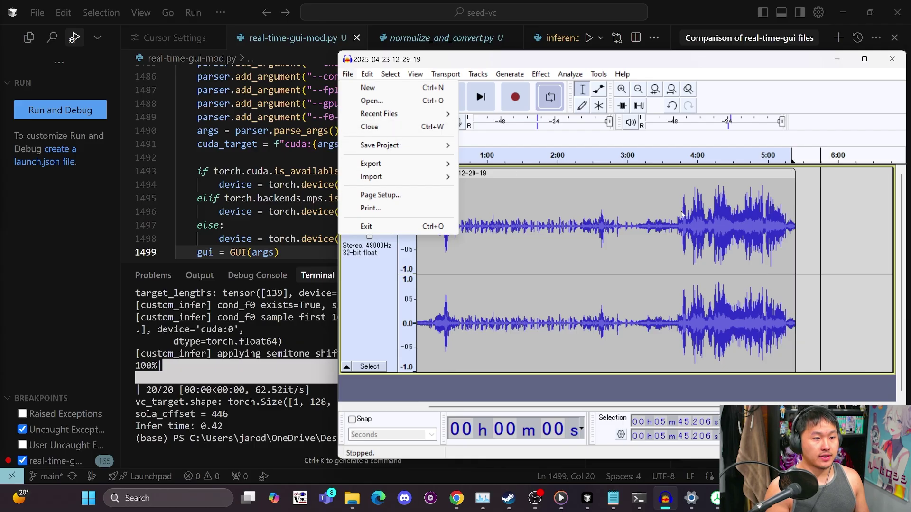
pyautogui.click(443, 173)
pyautogui.click(444, 173)
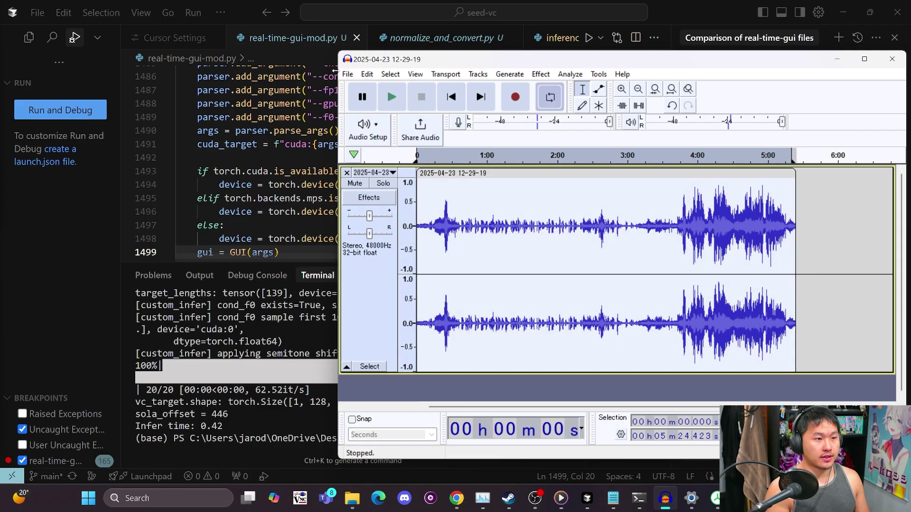
# - Export the trimmed recording as a WAV file with Signed 16-bit PCM encoding
pyautogui.click(348, 74)
pyautogui.moveTo(393, 152)
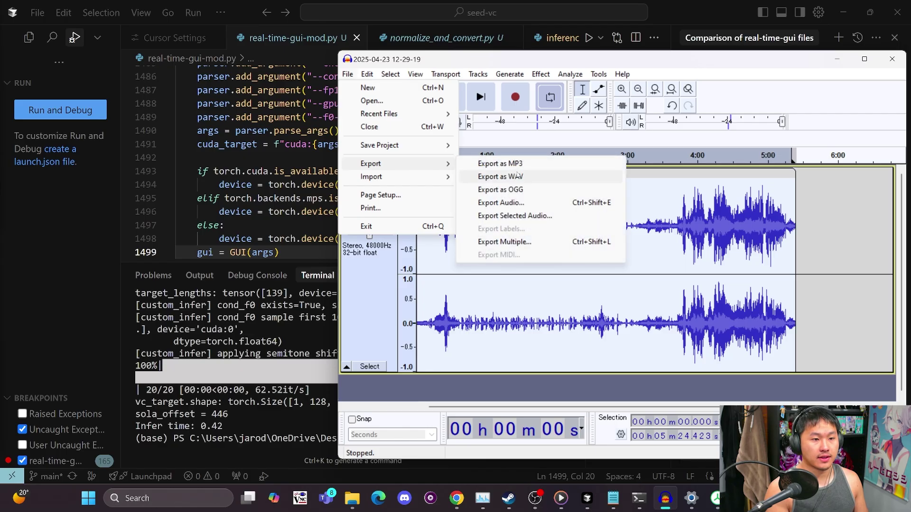
pyautogui.click(522, 177)
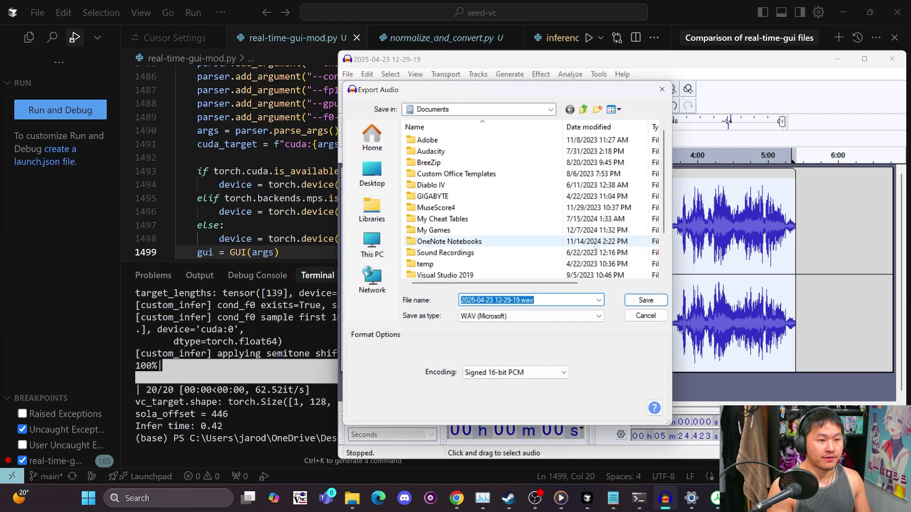
pyautogui.press('Return')
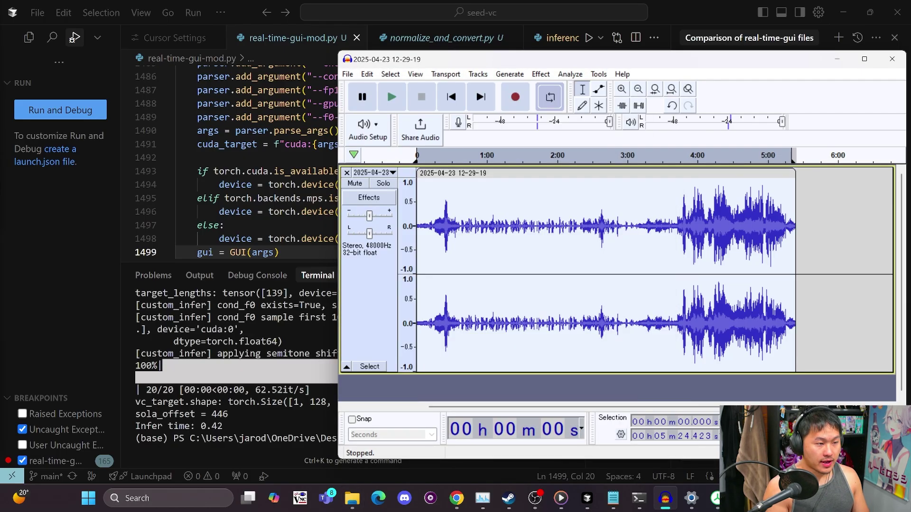
# - Switch to the seed-vc project in Cursor and open mh_wilds.wav from the audio_test folder
pyautogui.click(274, 117)
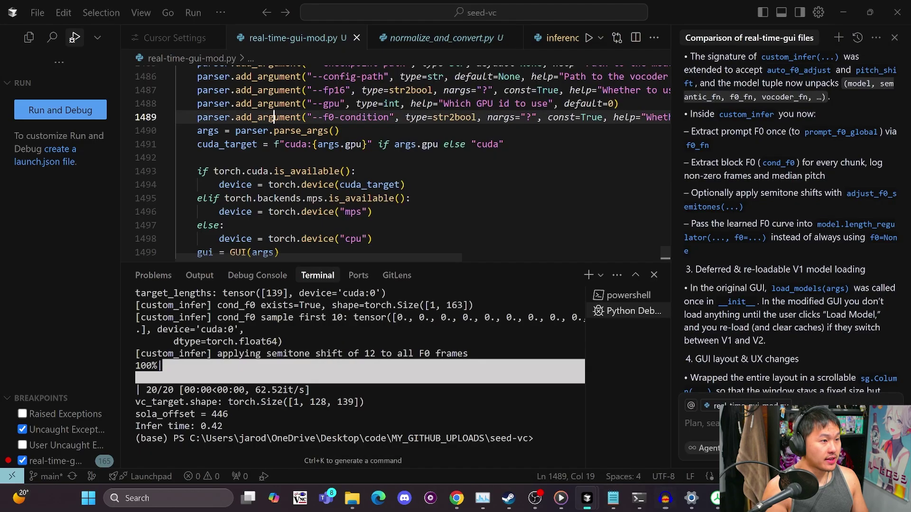
pyautogui.click(29, 37)
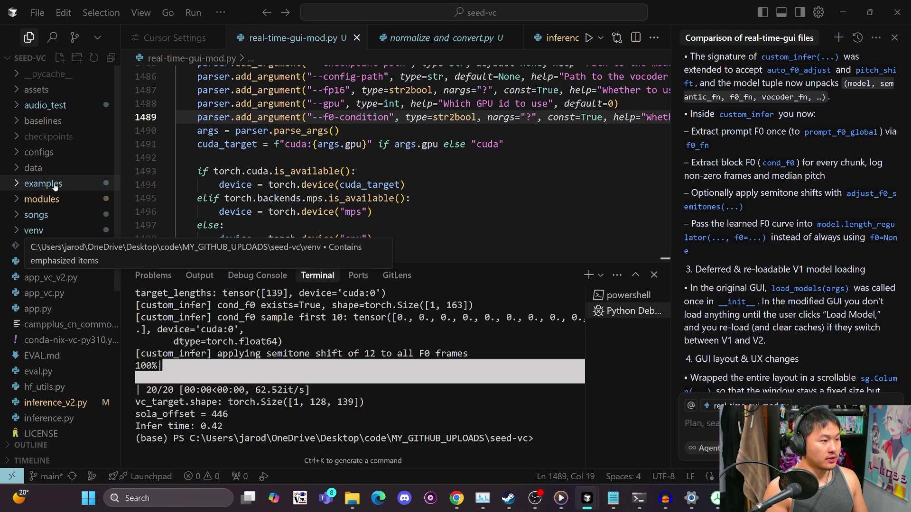
pyautogui.click(46, 215)
pyautogui.click(46, 105)
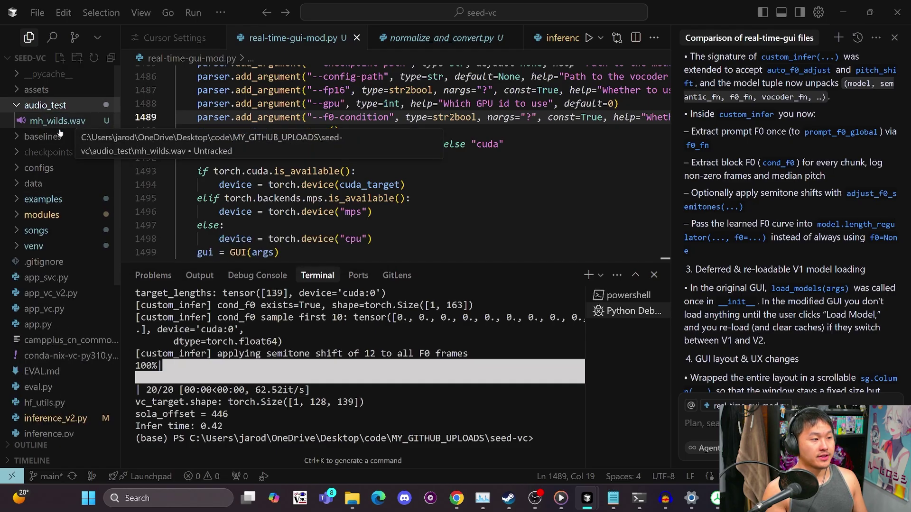
pyautogui.click(62, 121)
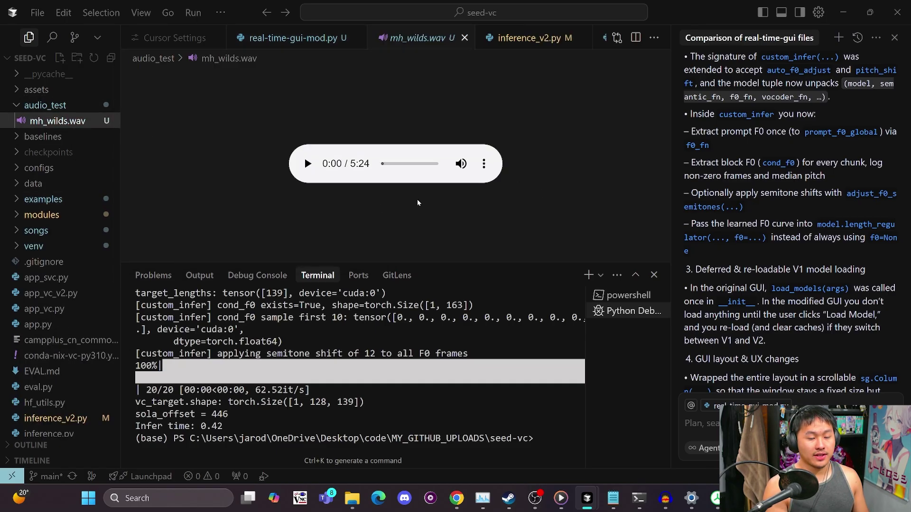
# - Find and launch Ultimate Vocal Remover with the system search "uvr"
pyautogui.press('super+s')
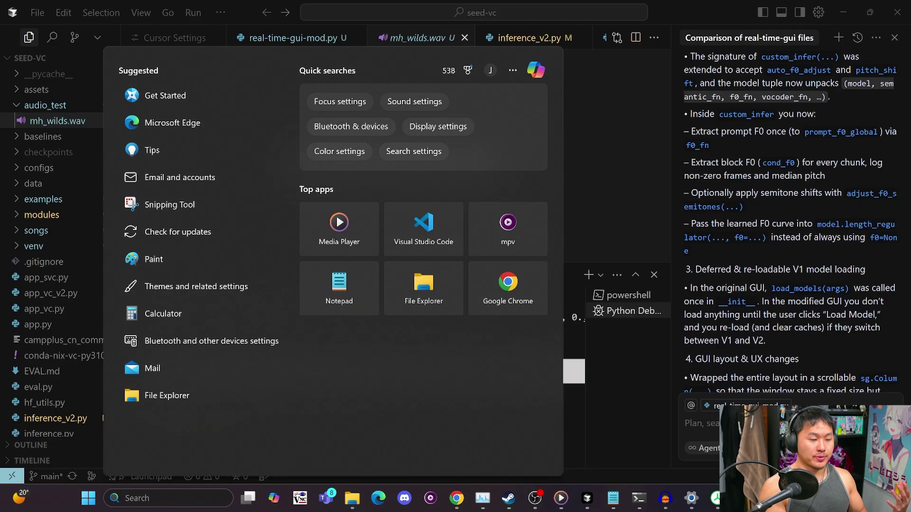
pyautogui.write('uvr')
pyautogui.press('Return')
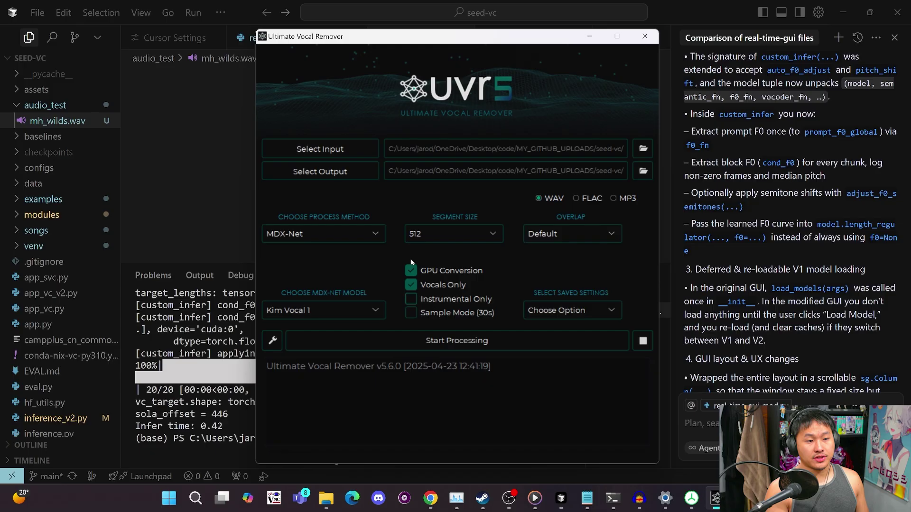
# - Set the MDX-Net model to MDX23C-InstVoc D1581
pyautogui.click(308, 314)
pyautogui.click(320, 313)
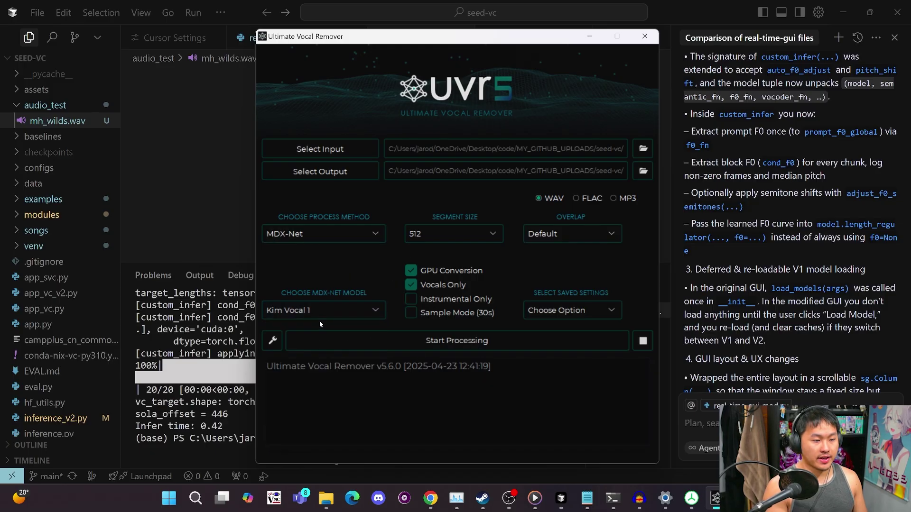
pyautogui.click(322, 313)
pyautogui.click(307, 349)
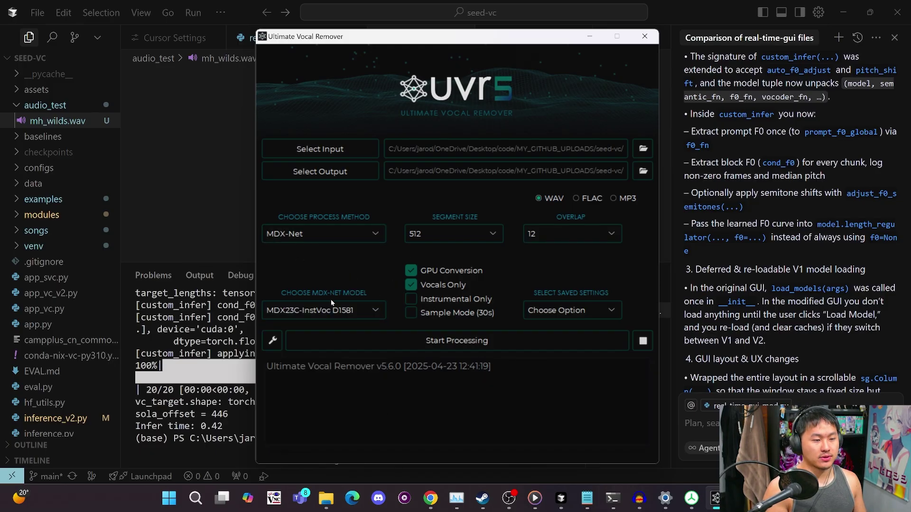
# - Process mh_wilds.wav with Vocals Only turned off so that both vocal and instrumental stems are saved, stopping the first run
pyautogui.click(417, 340)
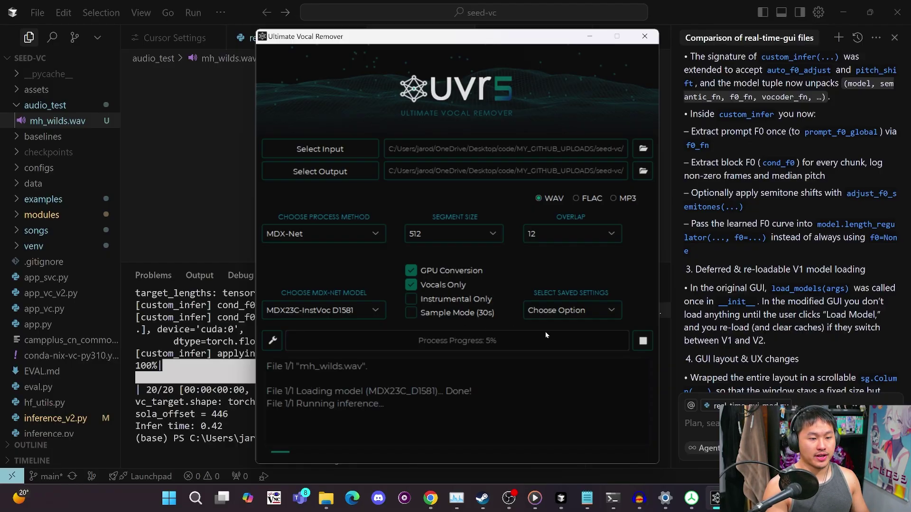
pyautogui.click(642, 341)
pyautogui.click(467, 291)
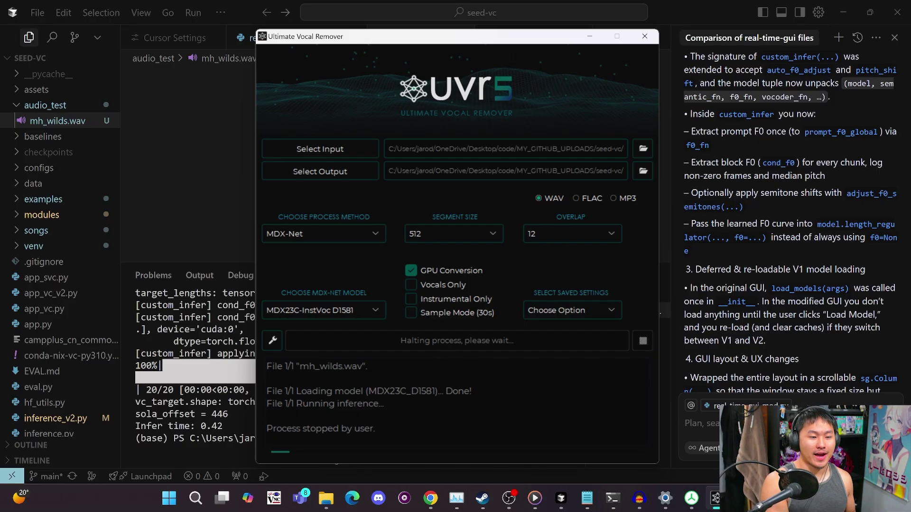
pyautogui.click(457, 341)
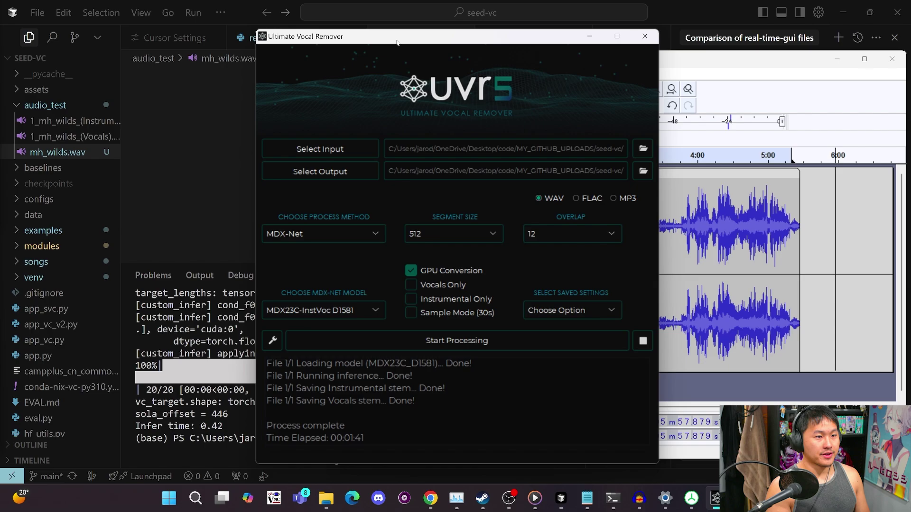
# - Reveal the vocals stem from the audio_test folder in File Explorer and bring Audacity up beside it
pyautogui.rightClick(67, 136)
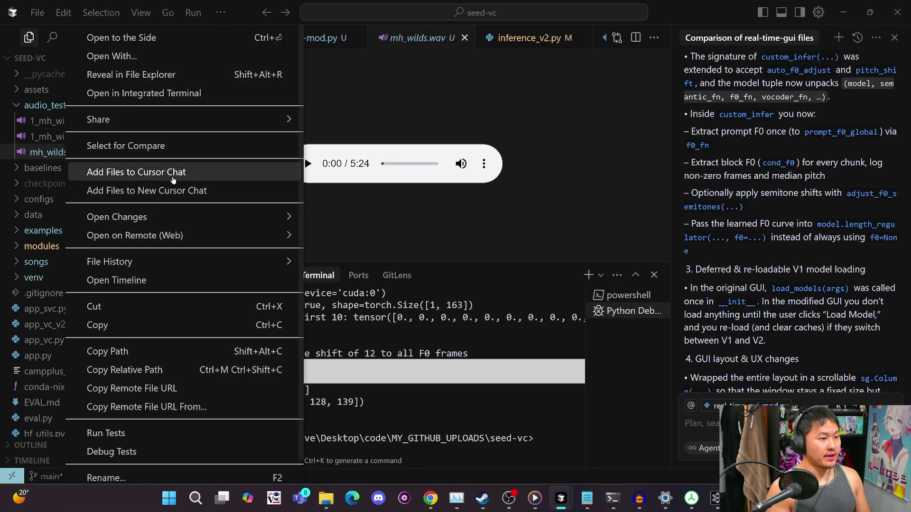
pyautogui.click(156, 77)
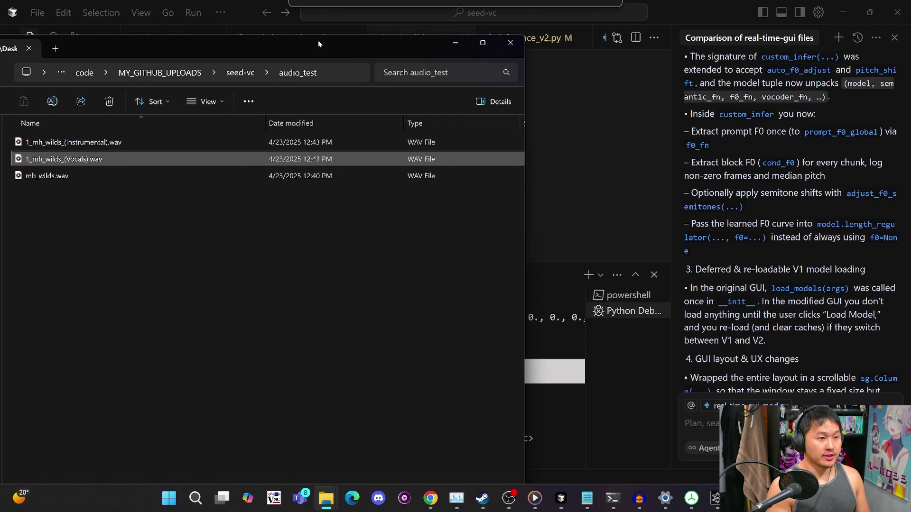
pyautogui.click(717, 498)
pyautogui.click(639, 498)
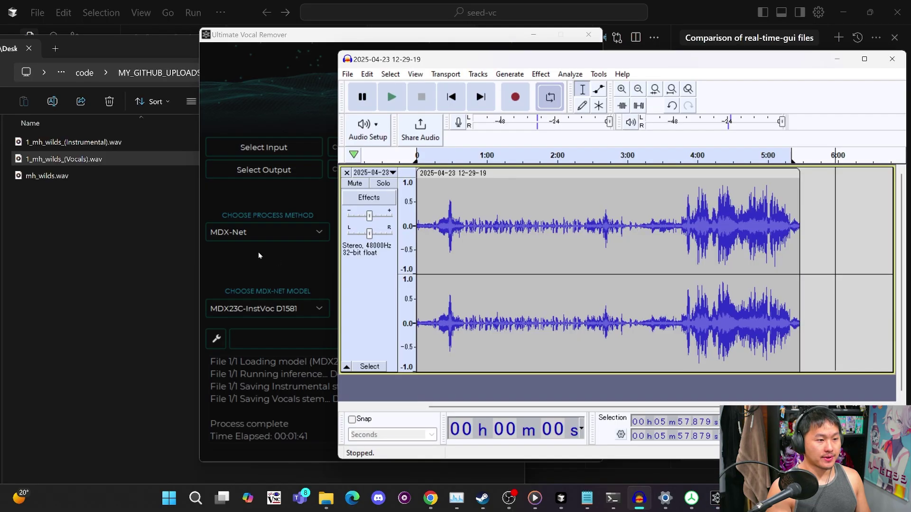
# - Import 1_mh_wilds_(Instrumental).wav and 1_mh_wilds_(Vocals).wav as new tracks in the Audacity project
pyautogui.click(112, 234)
pyautogui.click(171, 142)
pyautogui.moveTo(125, 145); pyautogui.dragTo(584, 403)
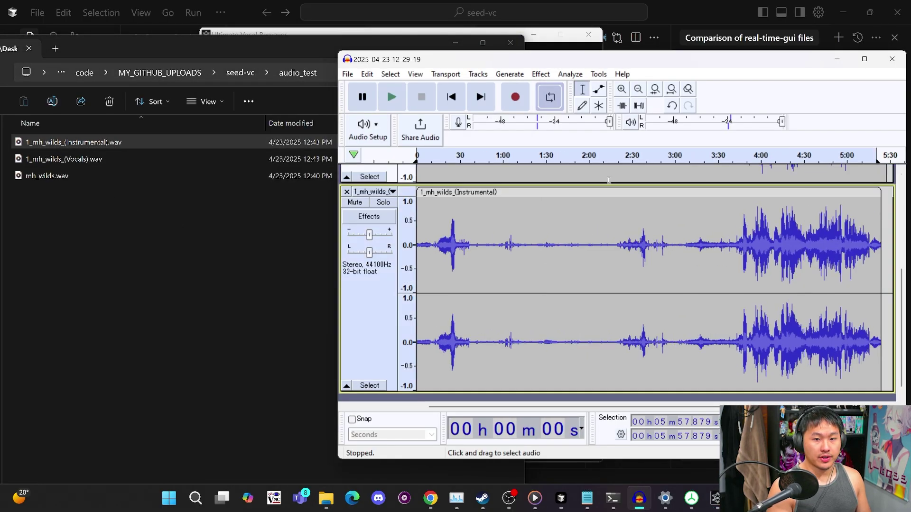
pyautogui.click(115, 158)
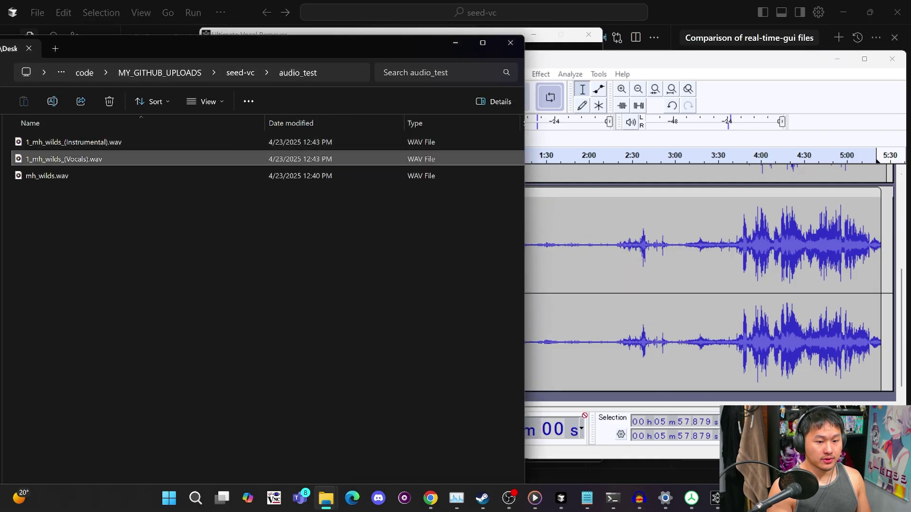
pyautogui.moveTo(115, 159); pyautogui.dragTo(528, 264)
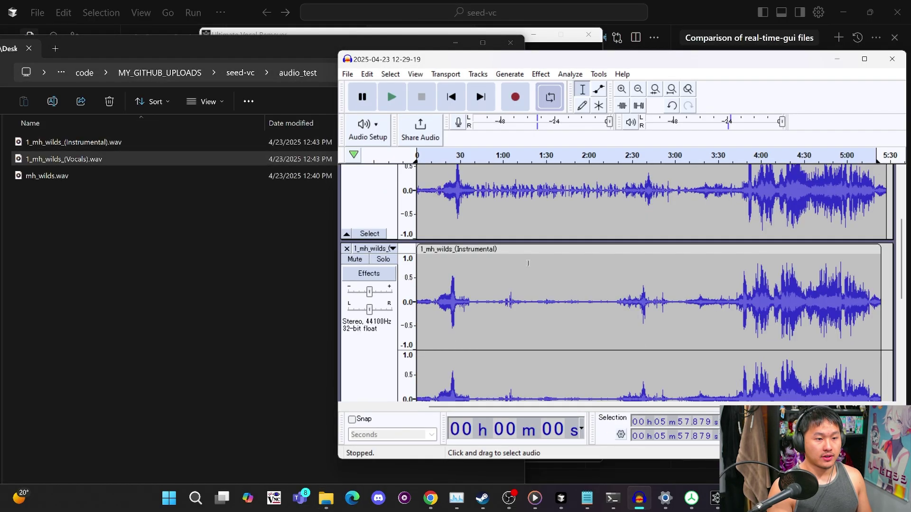
pyautogui.scroll(5, 528, 263)
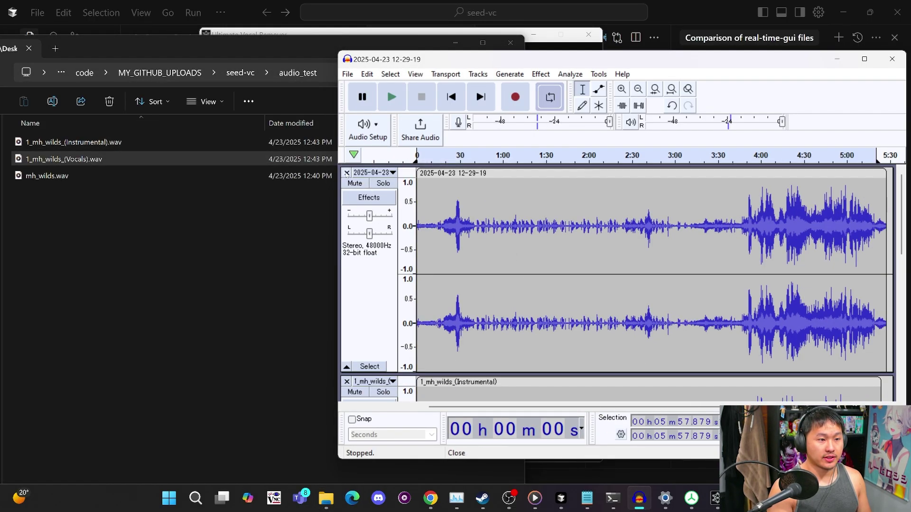
pyautogui.click(347, 172)
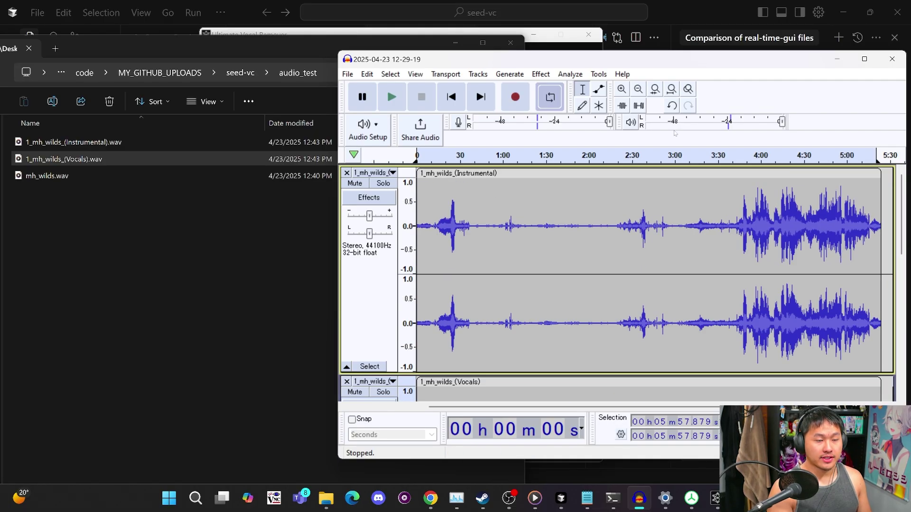
# - Solo the 1_mh_wilds_(Vocals) track and play a few seconds of it from about 25 seconds
pyautogui.scroll(-3, 570, 245)
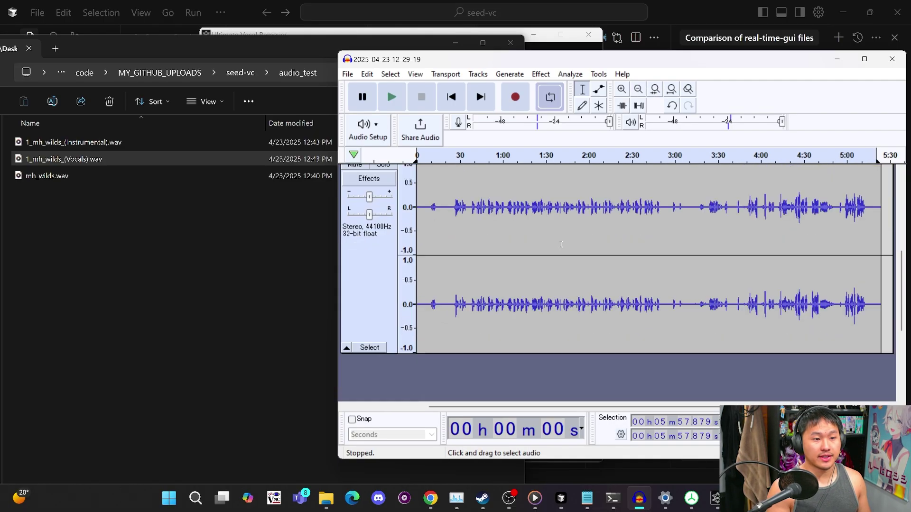
pyautogui.scroll(3, 433, 204)
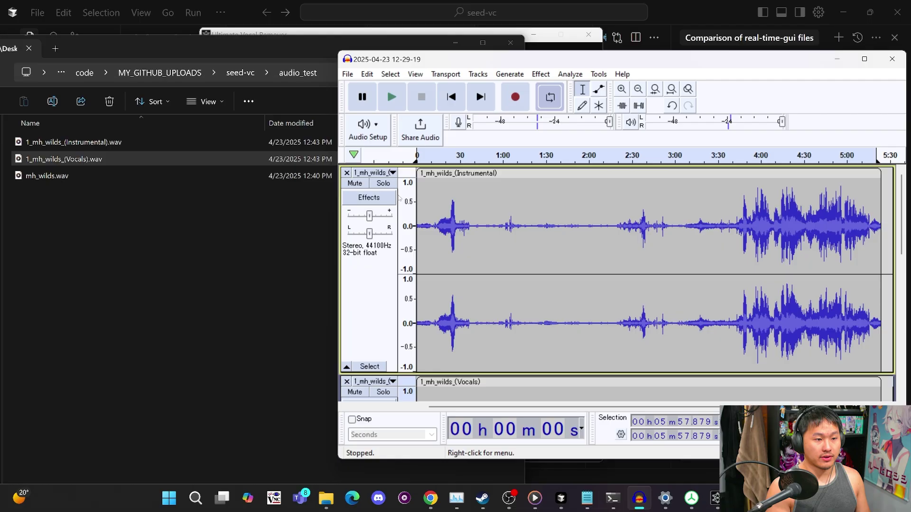
pyautogui.scroll(-3, 358, 188)
pyautogui.click(444, 265)
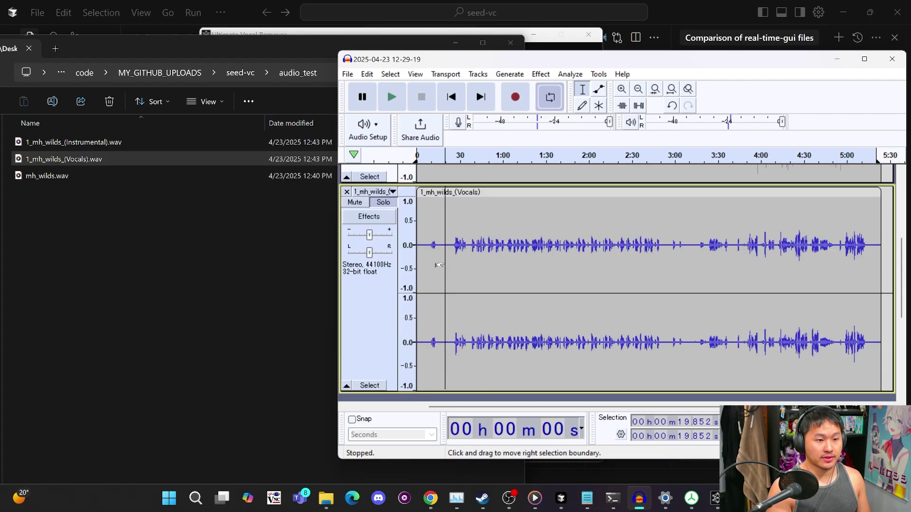
pyautogui.click(453, 240)
pyautogui.press('space')
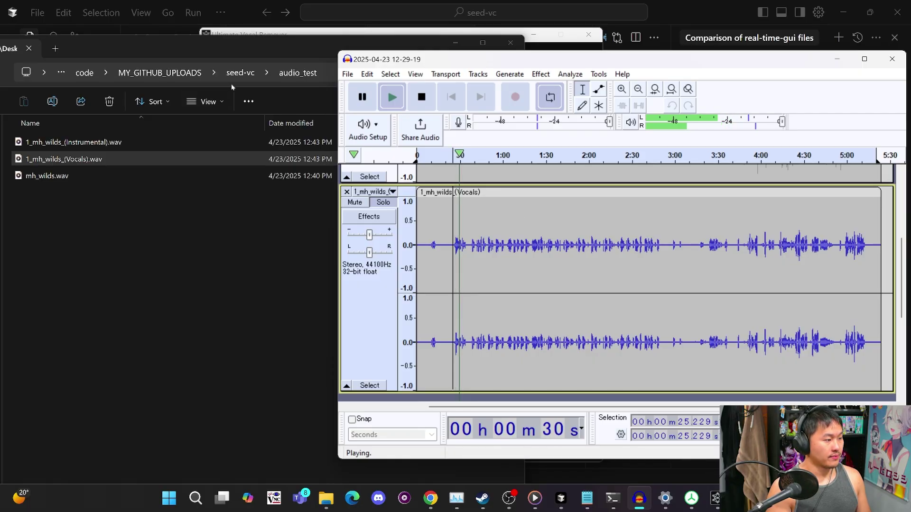
pyautogui.press('space')
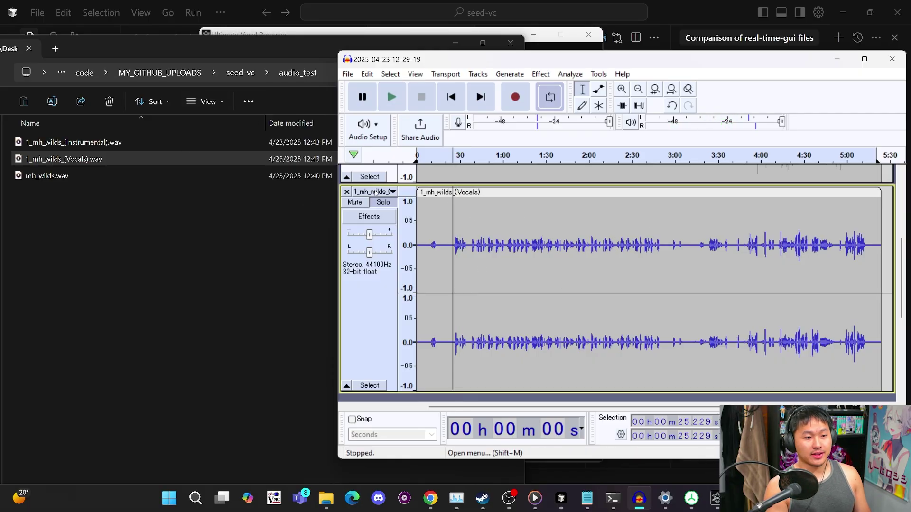
# - Solo the 1_mh_wilds_(Instrumental) track and play it from about 16 seconds
pyautogui.scroll(4, 486, 249)
pyautogui.click(377, 185)
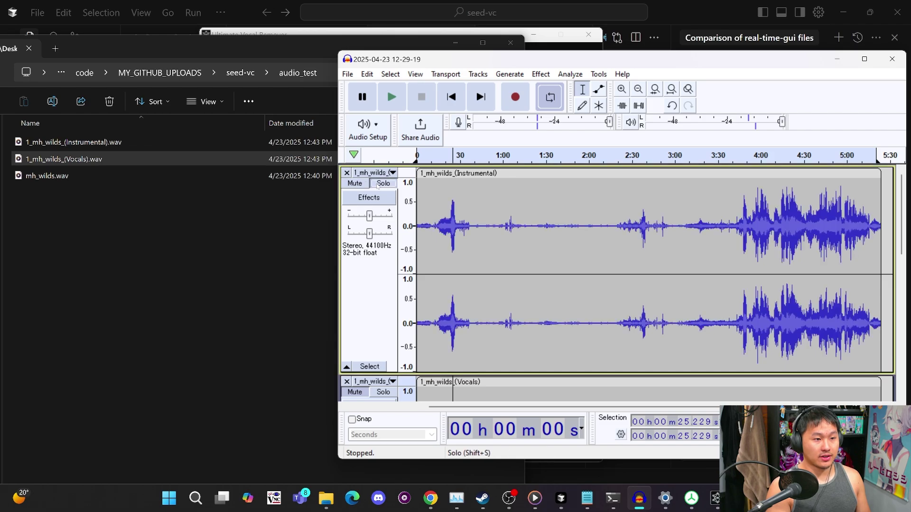
pyautogui.click(440, 207)
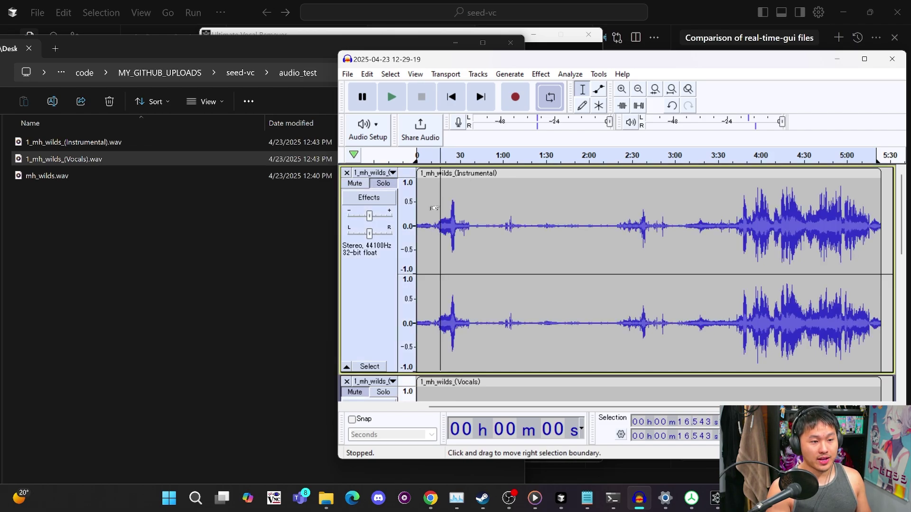
pyautogui.press('space')
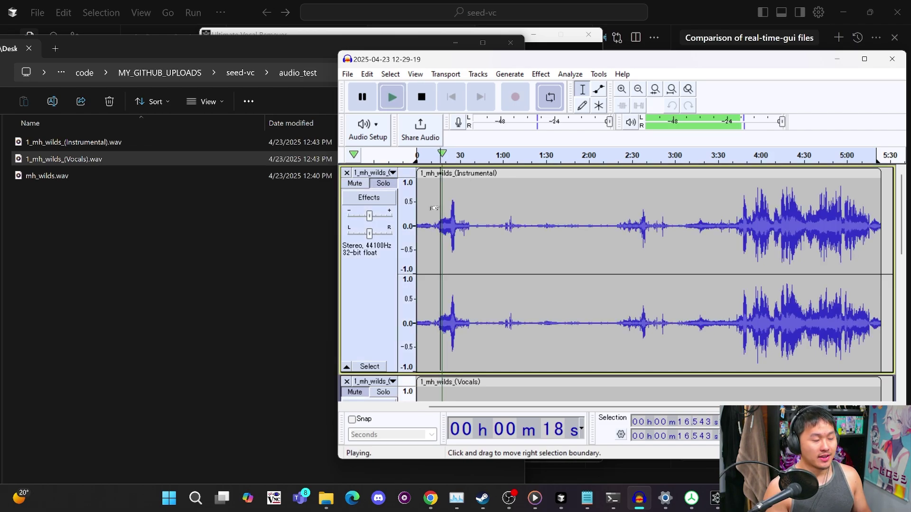
pyautogui.scroll(-3, 501, 278)
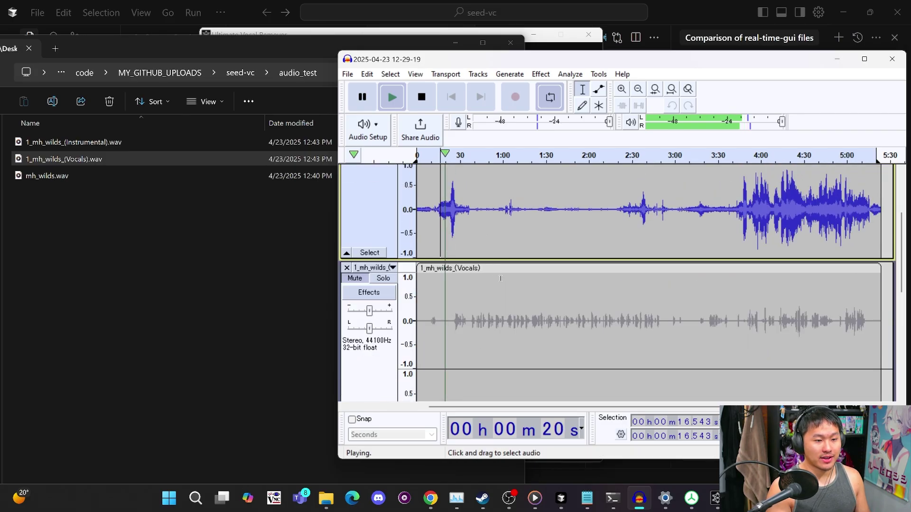
# - Play the instrumental track from about 31 seconds for a few seconds, stop playback, and compare it with the vocals waveform
pyautogui.scroll(4, 501, 278)
pyautogui.click(461, 233)
pyautogui.press('space')
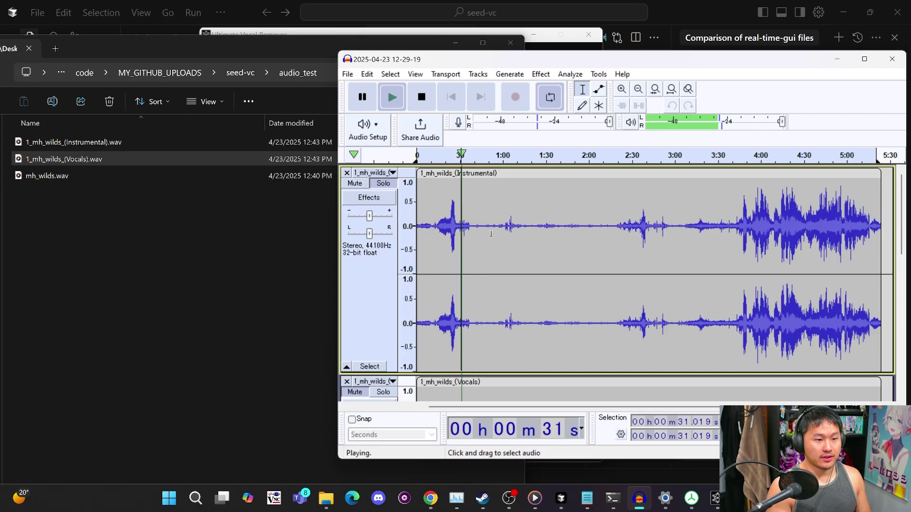
pyautogui.scroll(-3, 491, 233)
pyautogui.scroll(3, 491, 234)
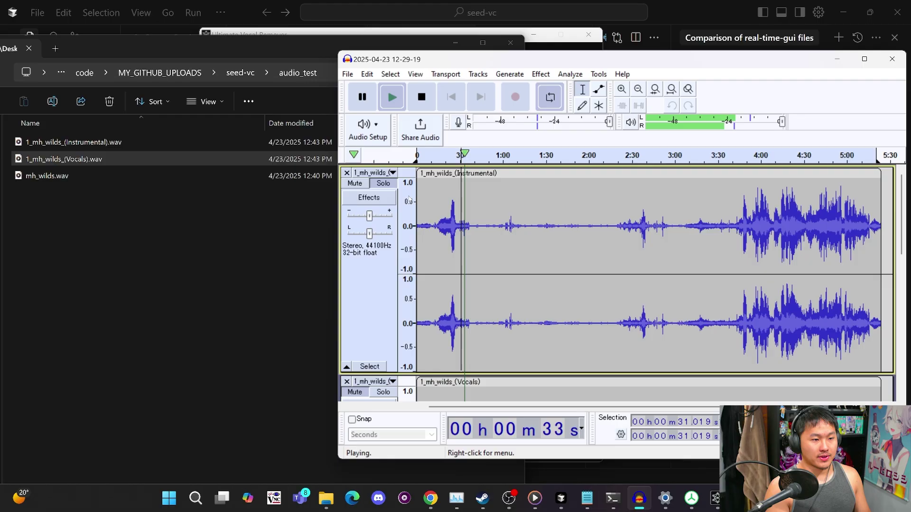
pyautogui.press('space')
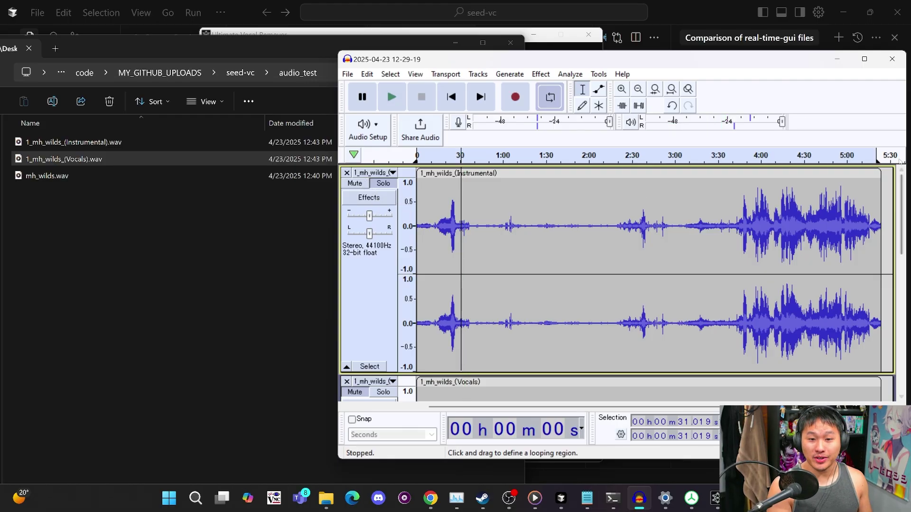
pyautogui.scroll(-5, 491, 300)
pyautogui.scroll(3, 491, 299)
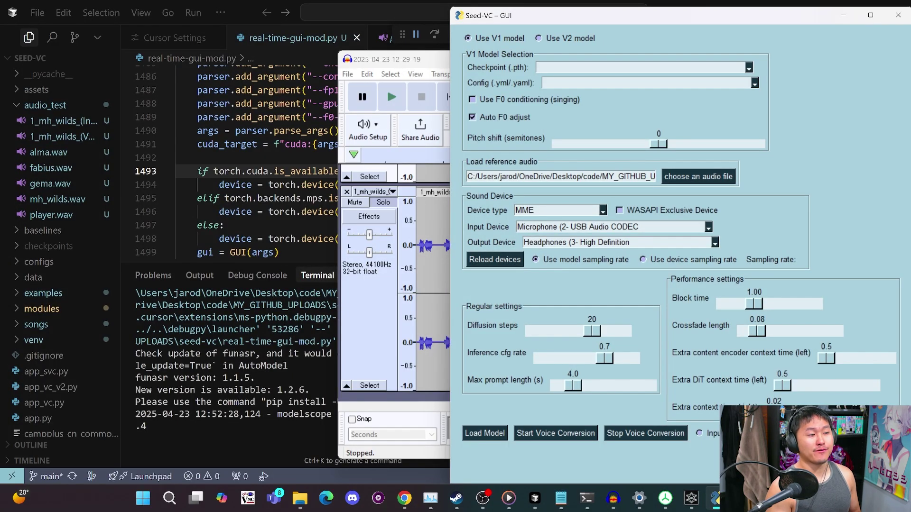
# - Switch to Cursor and open alma.wav, fabius.wav, gema.wav and player.wav from the audio_test folder in turn
pyautogui.click(52, 152)
pyautogui.click(57, 168)
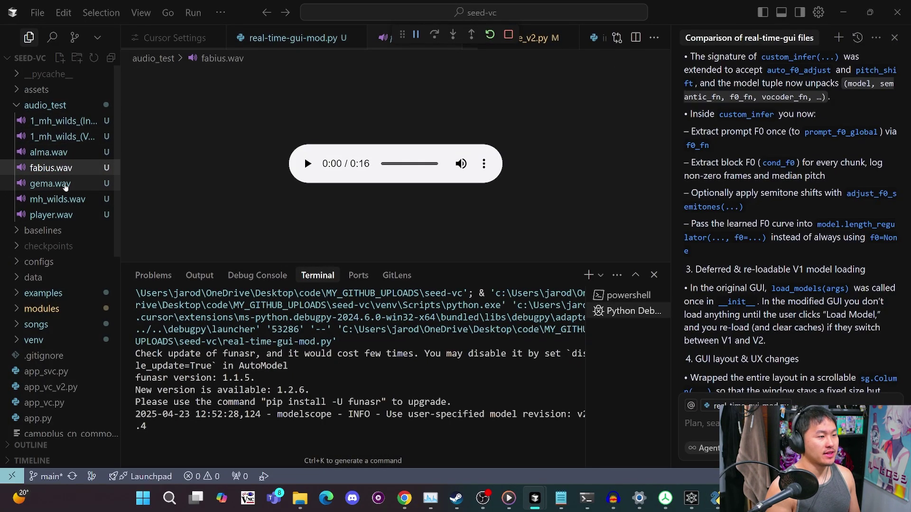
pyautogui.click(65, 188)
pyautogui.click(52, 215)
pyautogui.click(48, 152)
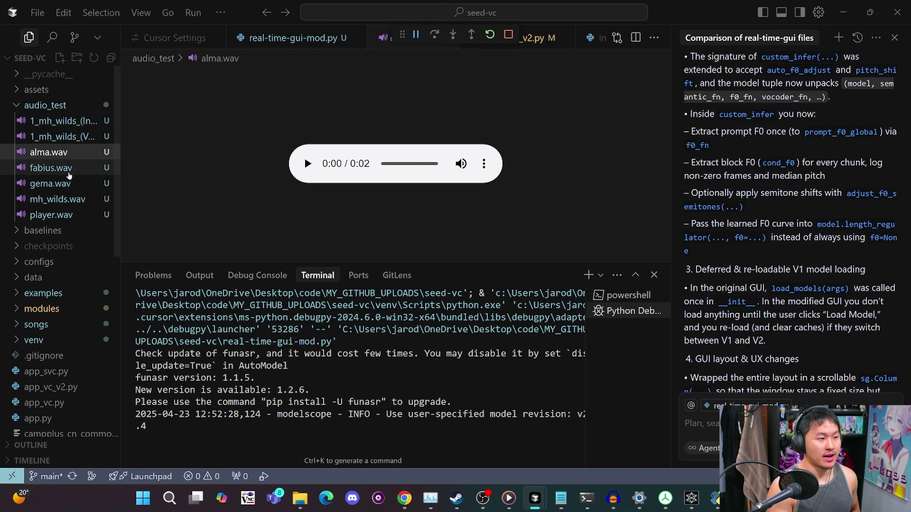
pyautogui.click(52, 168)
# - Listen to the player.wav, gema.wav, alma.wav and fabius.wav voice samples one after another
pyautogui.click(51, 215)
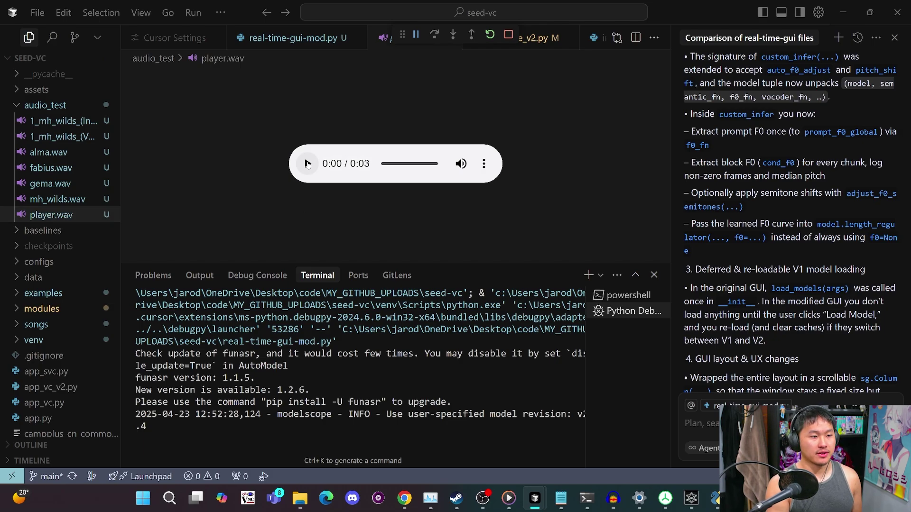
pyautogui.click(47, 184)
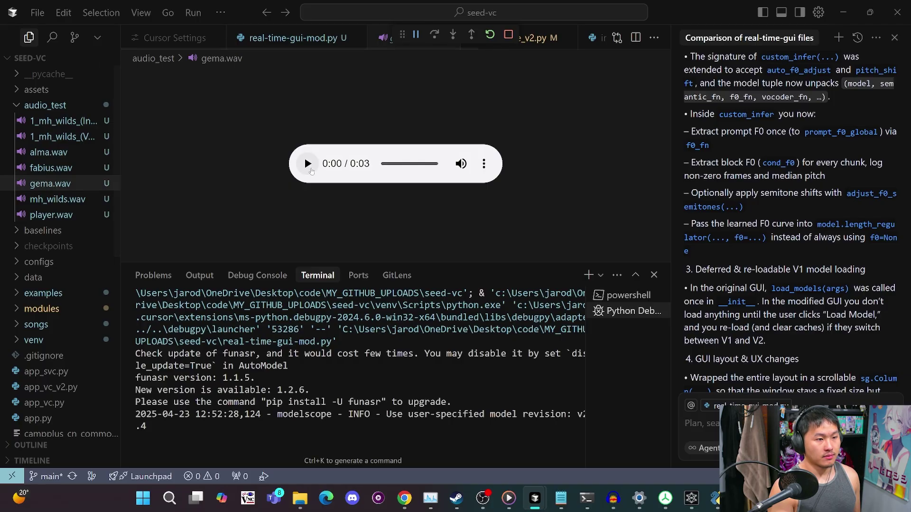
pyautogui.click(67, 153)
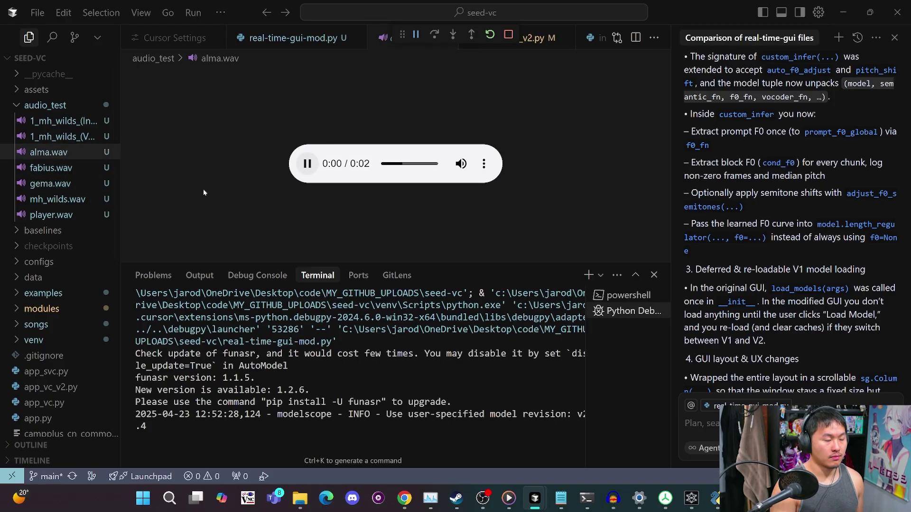
pyautogui.click(51, 168)
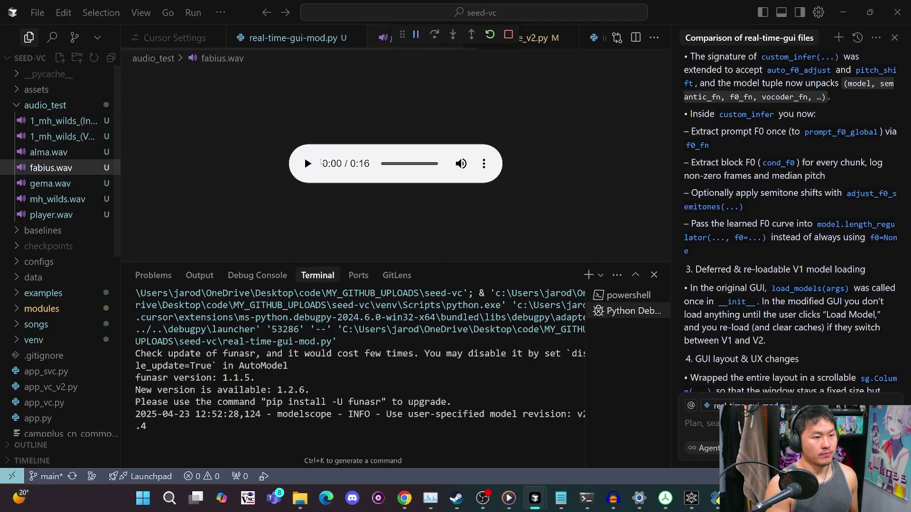
pyautogui.click(306, 164)
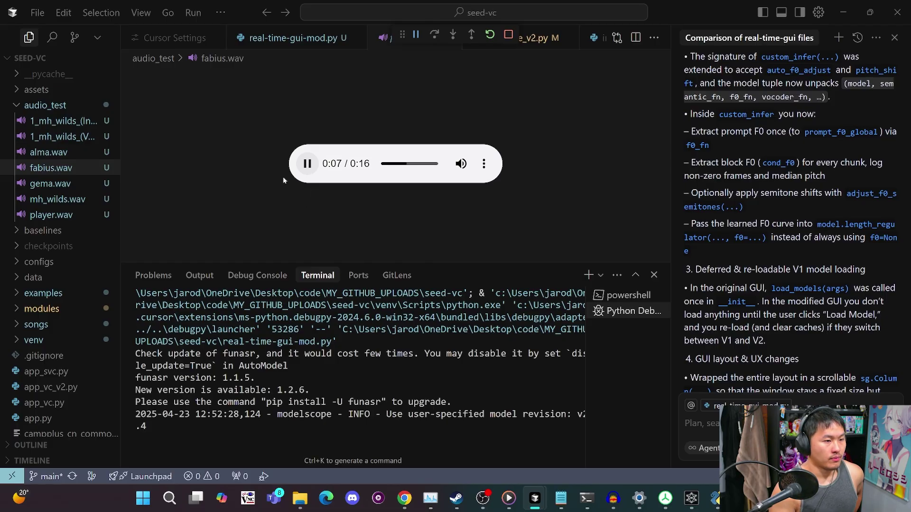
pyautogui.click(306, 164)
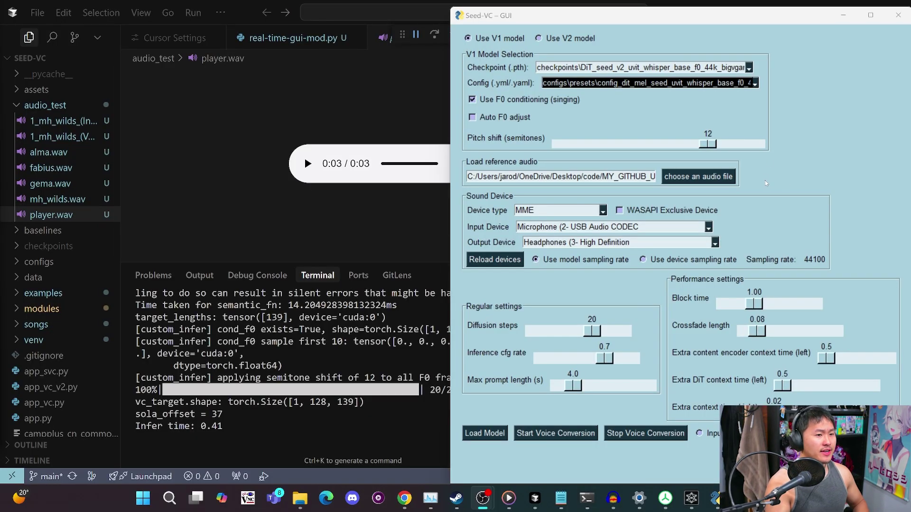
# - In the Seed-VC GUI, load alma.wav from the seed-vc audio_test folder as the reference audio
pyautogui.click(715, 182)
pyautogui.click(595, 61)
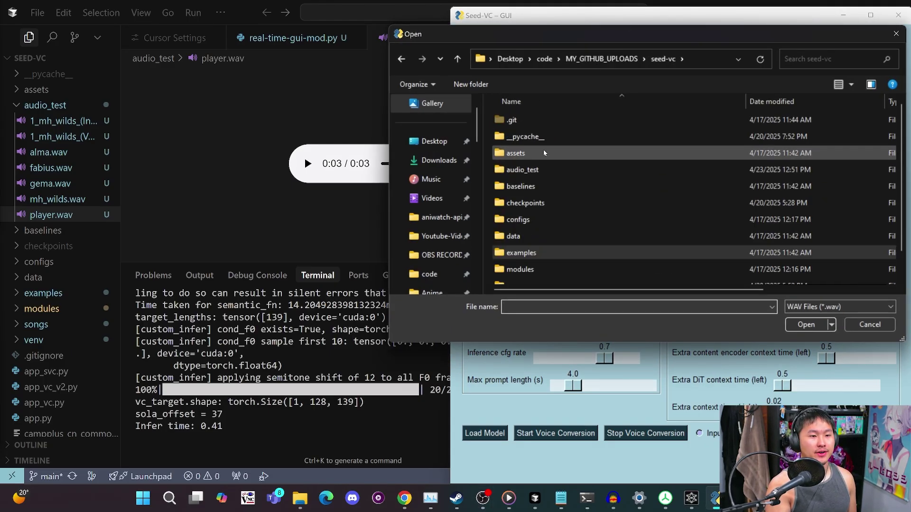
pyautogui.doubleClick(555, 170)
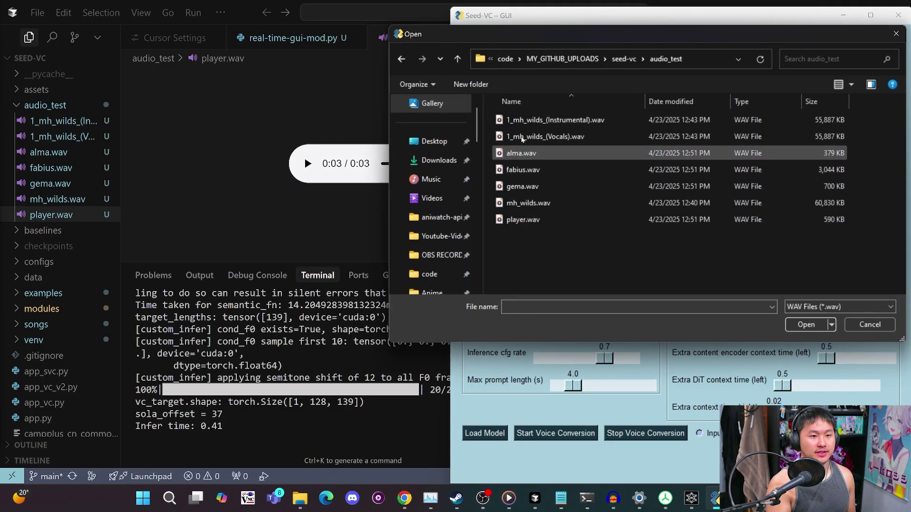
pyautogui.doubleClick(522, 153)
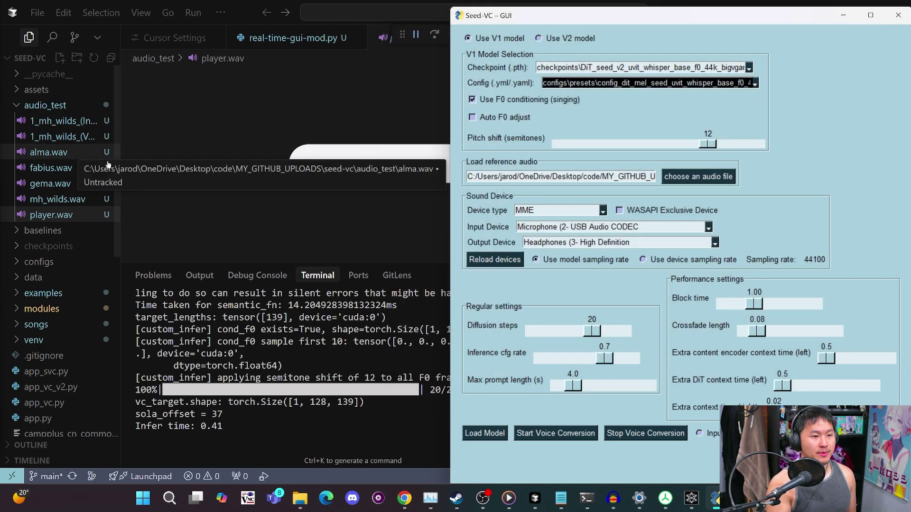
# - Tile the Cursor window and the Seed-VC GUI side by side
pyautogui.click(240, 58)
pyautogui.press('super+Left')
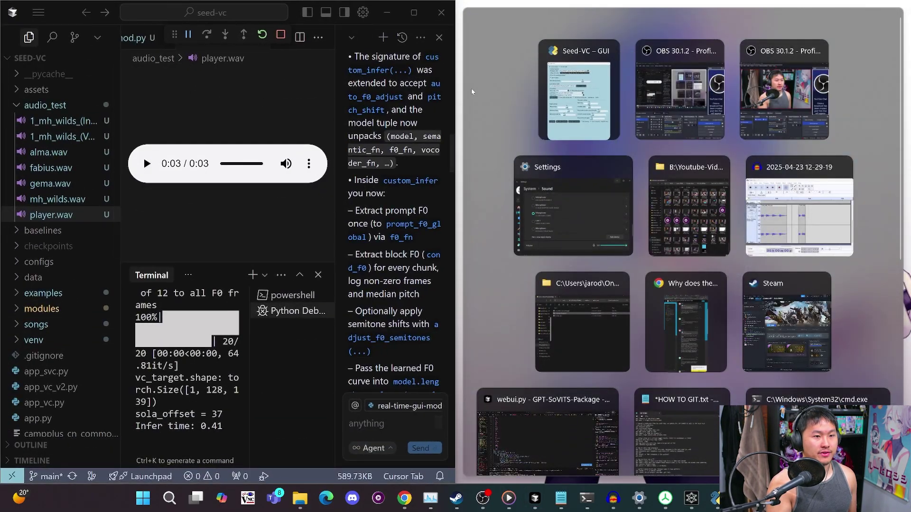
pyautogui.click(579, 94)
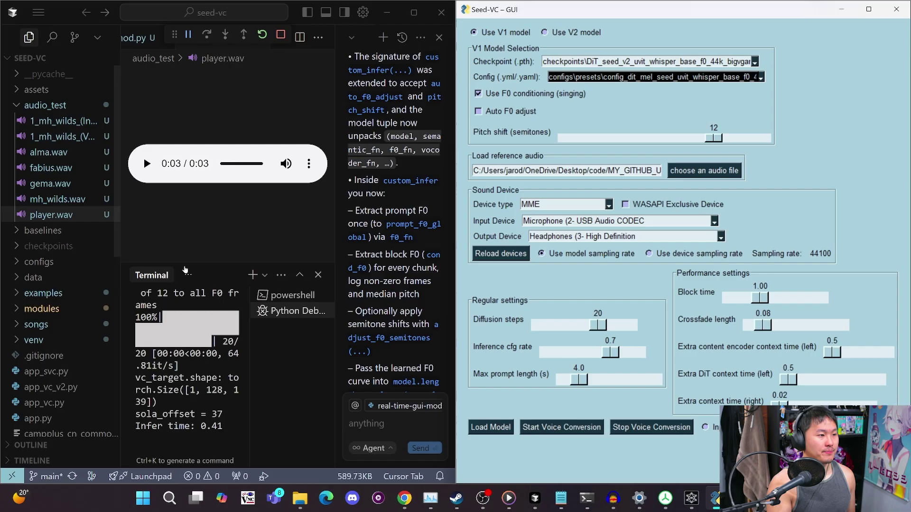
# - Play alma.wav in Cursor and replay it to compare the original sample with the converted voice
pyautogui.click(70, 153)
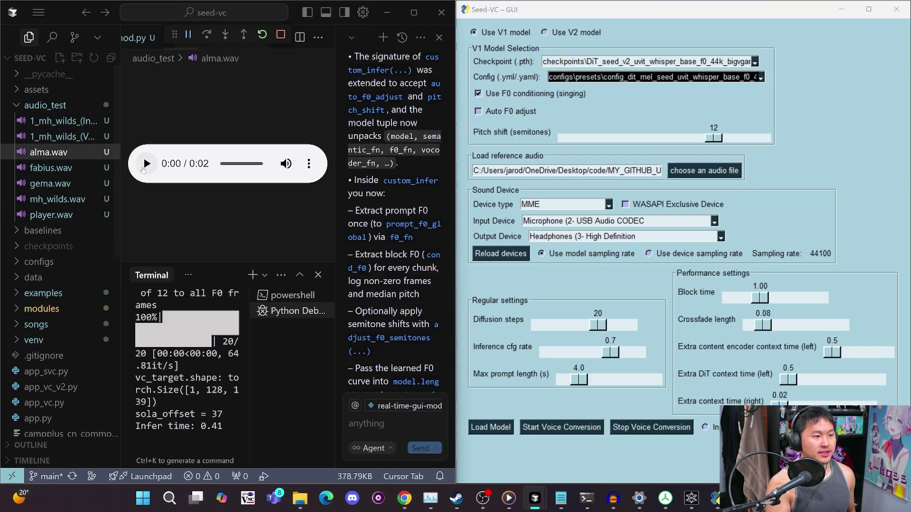
pyautogui.click(146, 164)
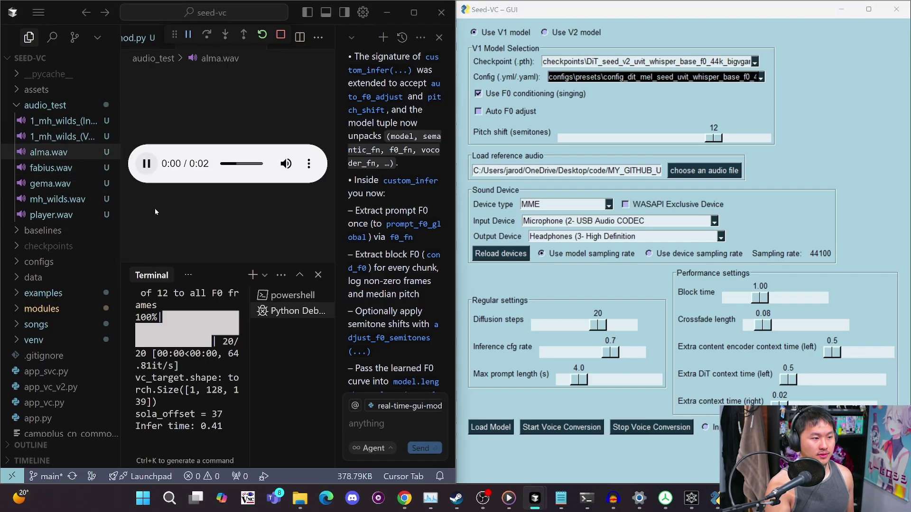
pyautogui.click(583, 406)
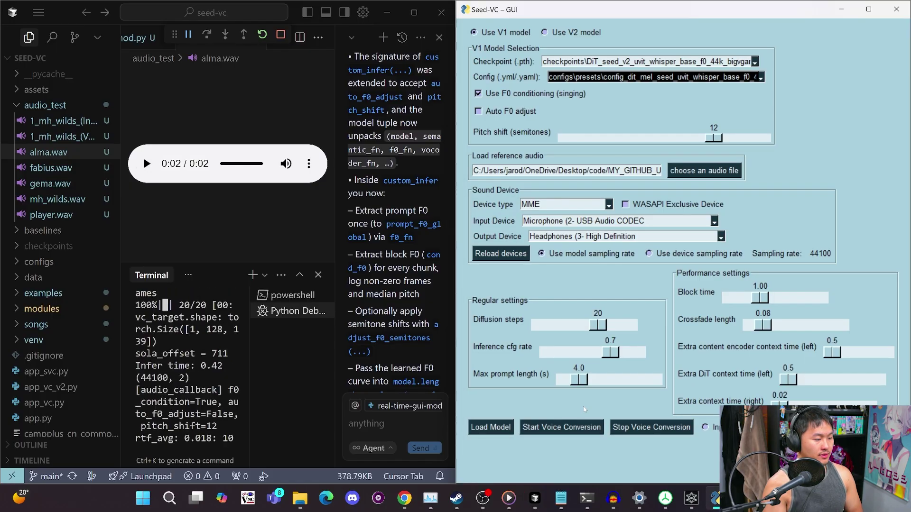
pyautogui.click(146, 166)
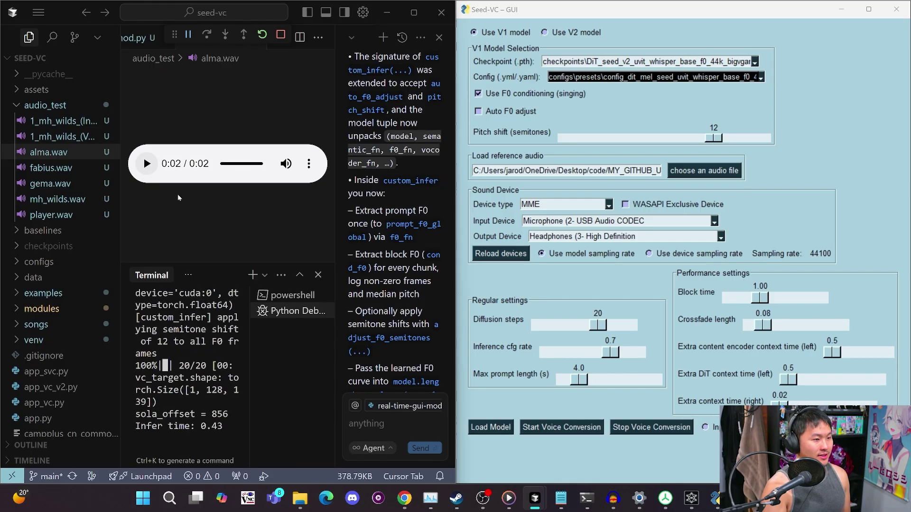
# - Load fabius.wav from audio_test as the Seed-VC reference audio and set the pitch shift to -3 semitones
pyautogui.click(51, 168)
pyautogui.click(704, 170)
pyautogui.click(650, 53)
pyautogui.doubleClick(598, 144)
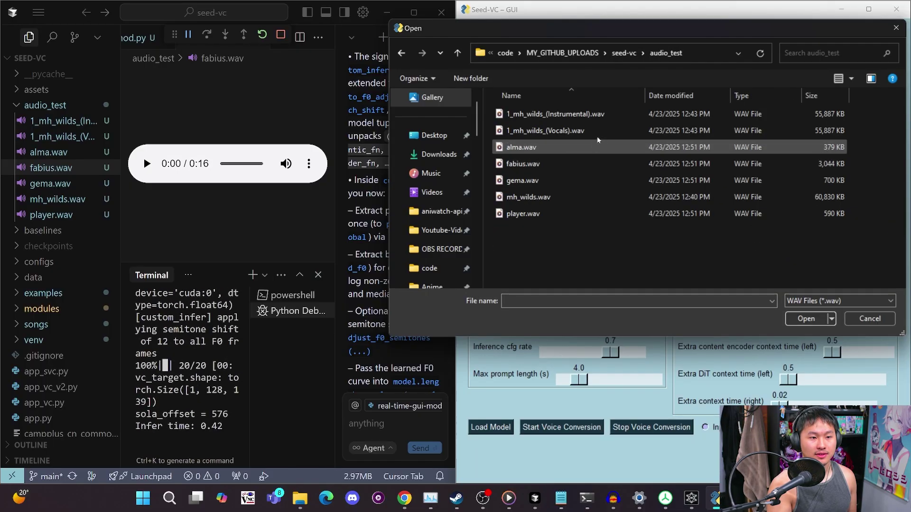
pyautogui.doubleClick(564, 164)
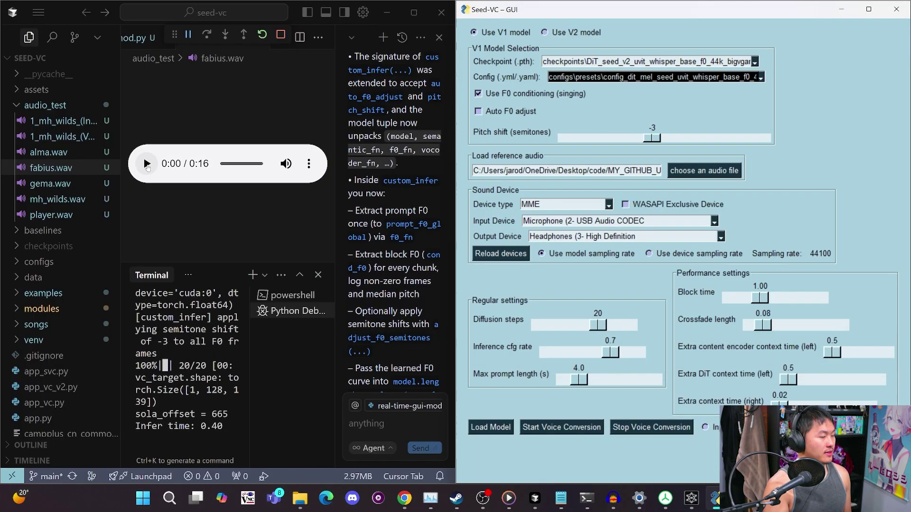
# - Play part of fabius.wav for comparison, try a pitch shift of -6 semitones and settle on -4
pyautogui.click(147, 164)
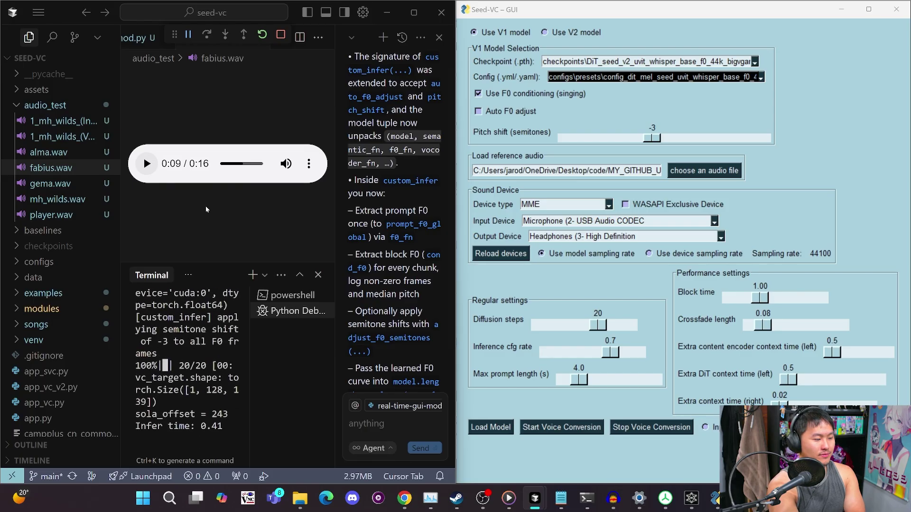
pyautogui.moveTo(653, 141); pyautogui.dragTo(640, 140)
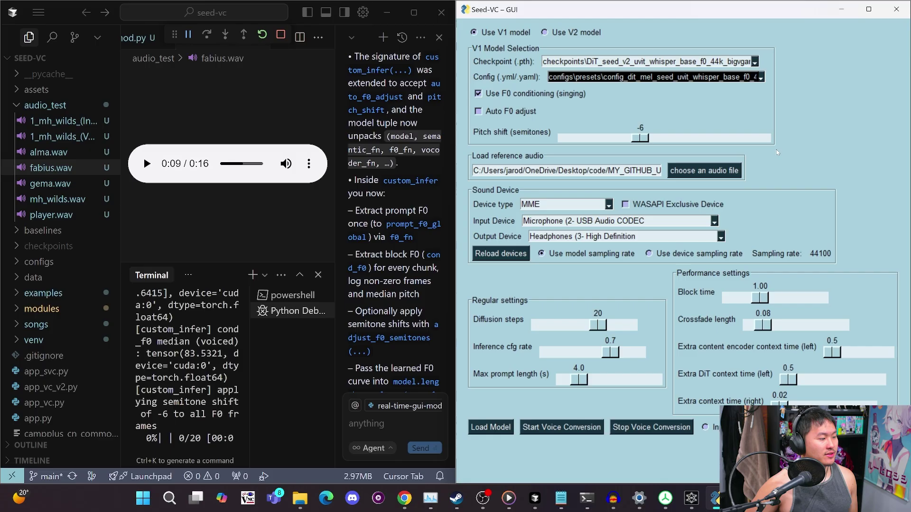
pyautogui.press('Right')
pyautogui.press('Right')
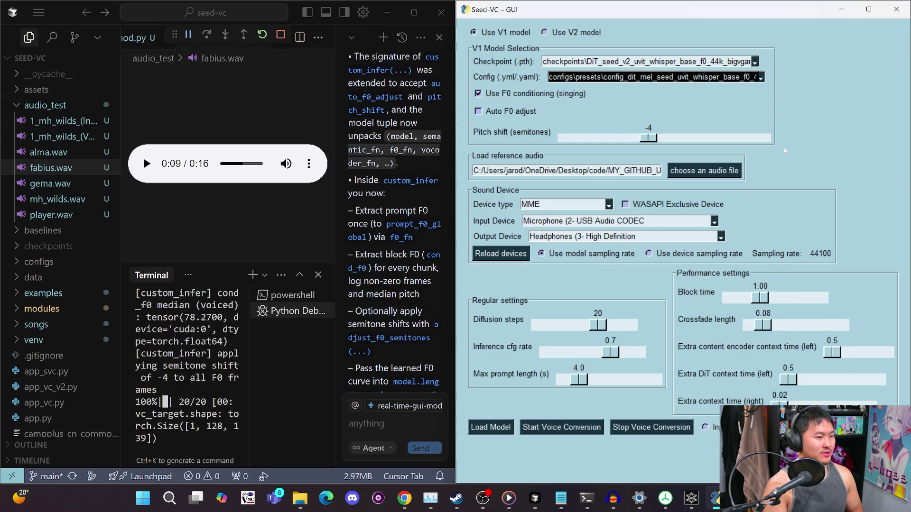
# - Load gema.wav from audio_test as the reference audio with a 12-semitone pitch shift, and open the same clip in Cursor
pyautogui.click(704, 170)
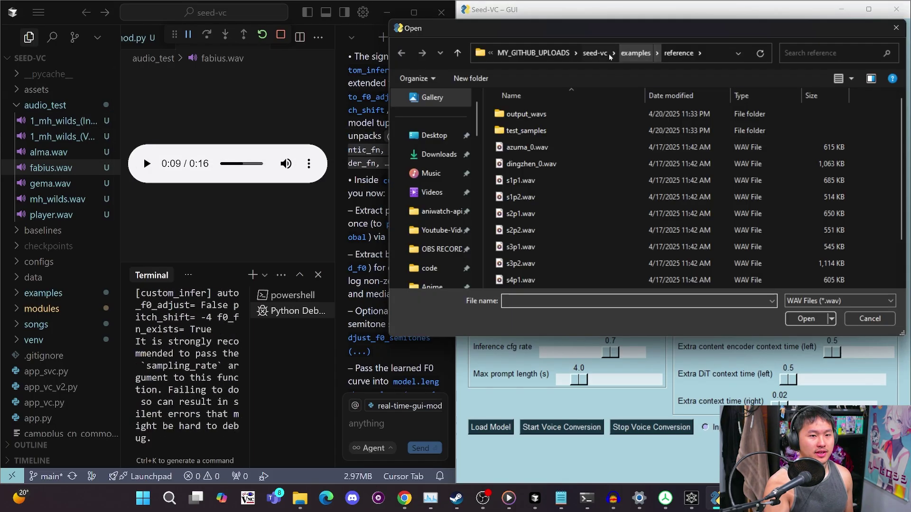
pyautogui.doubleClick(554, 161)
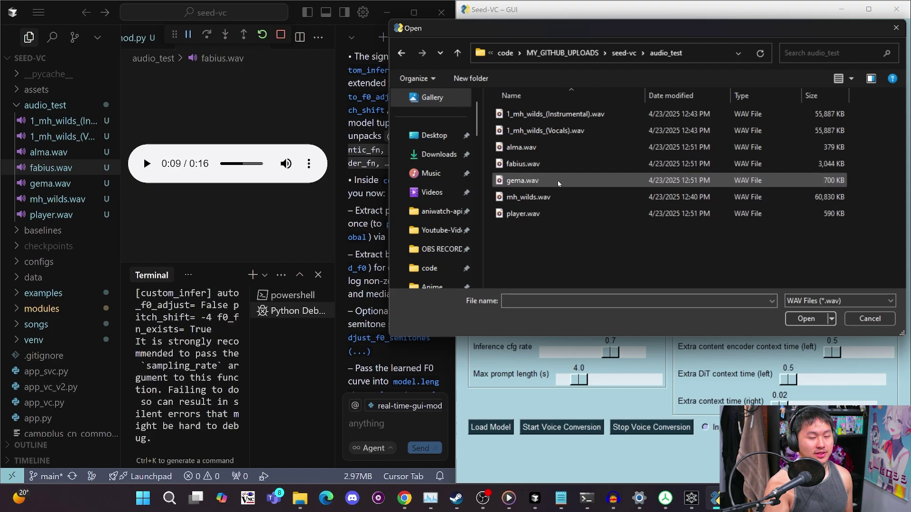
pyautogui.doubleClick(557, 181)
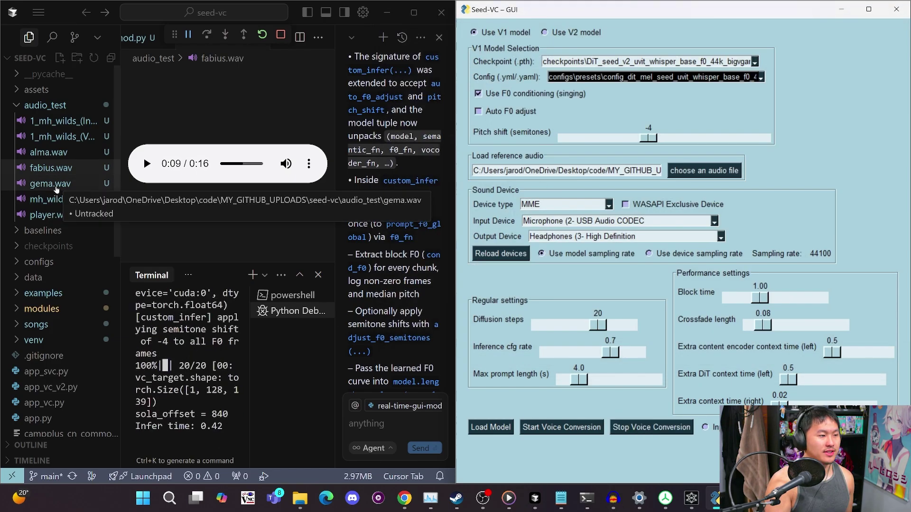
pyautogui.moveTo(649, 138); pyautogui.dragTo(716, 144)
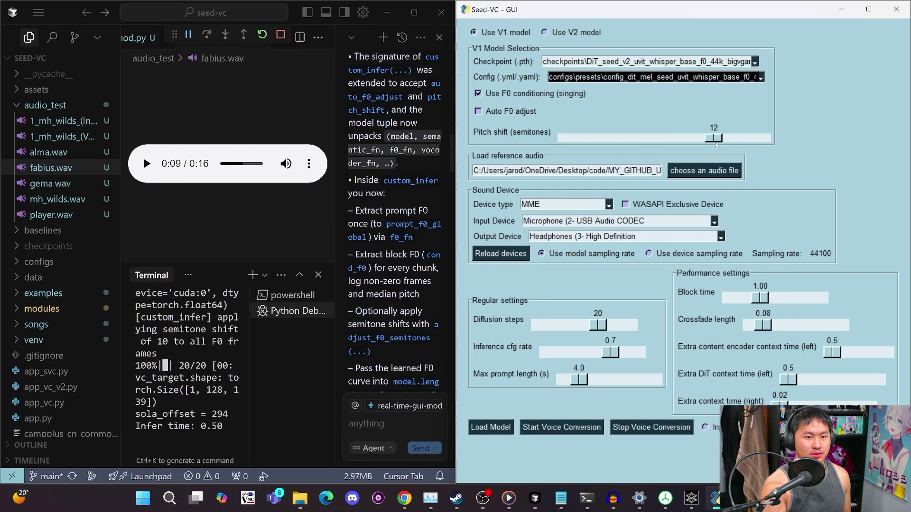
pyautogui.click(50, 184)
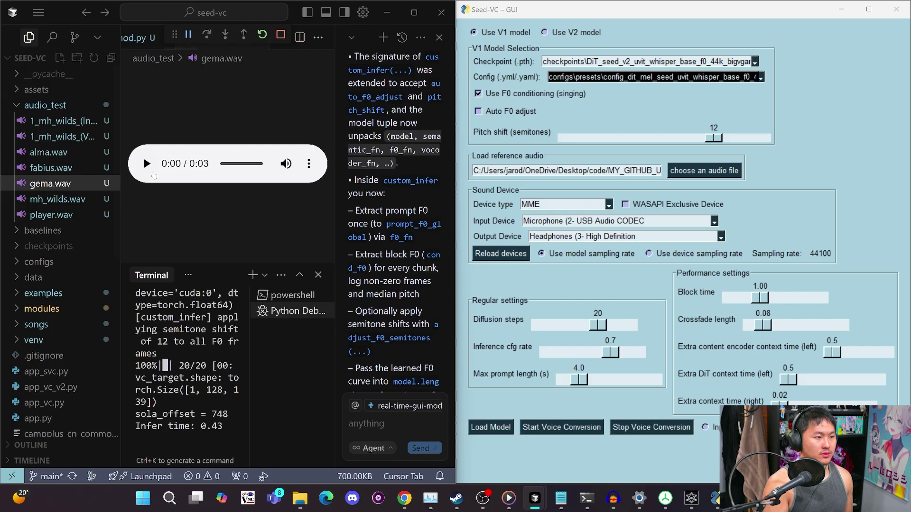
# - Play gema.wav in Cursor and replay it to compare the original sample with the converted voice
pyautogui.click(146, 163)
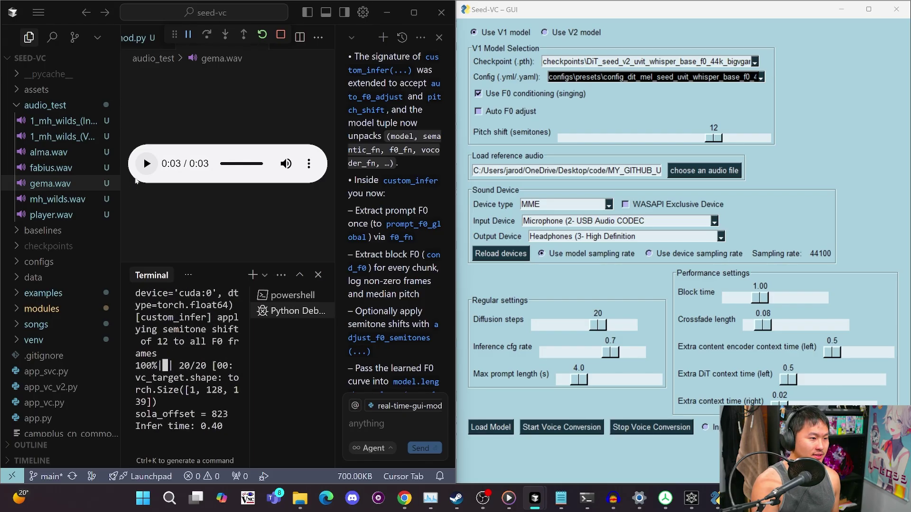
pyautogui.click(145, 164)
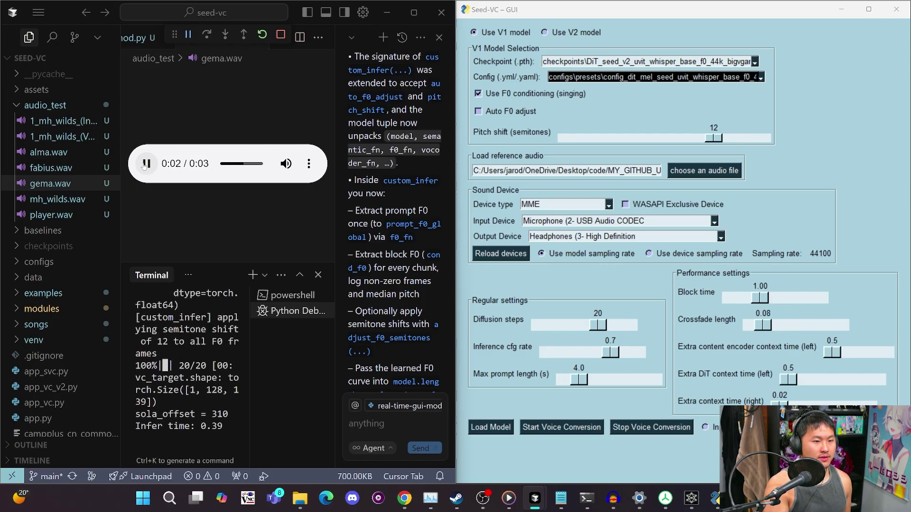
pyautogui.click(146, 164)
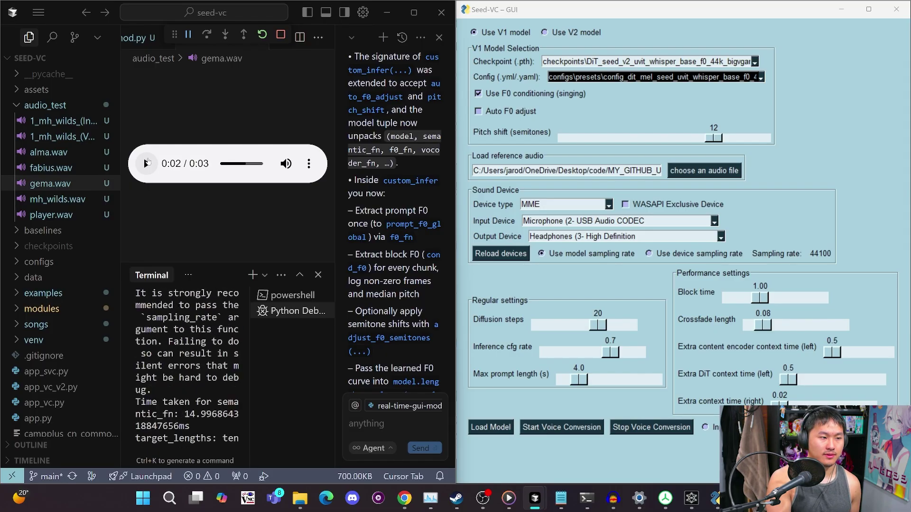
pyautogui.click(146, 164)
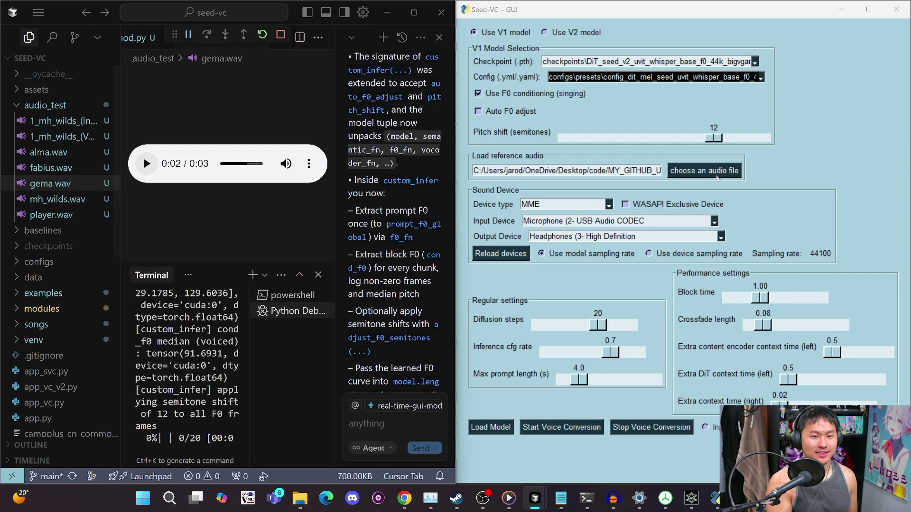
# - Switch the Seed-VC reference audio to player.wav from audio_test and set the pitch shift to 0 semitones
pyautogui.click(678, 168)
pyautogui.click(594, 53)
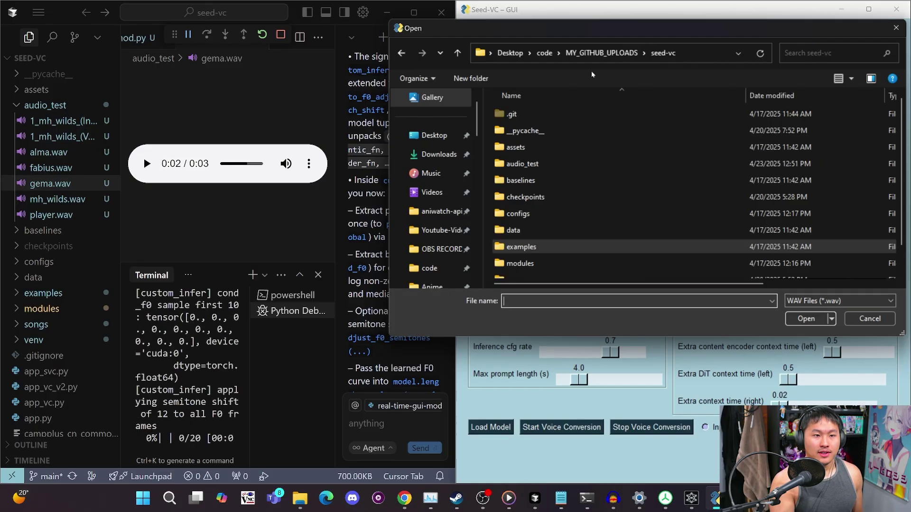
pyautogui.press('Escape')
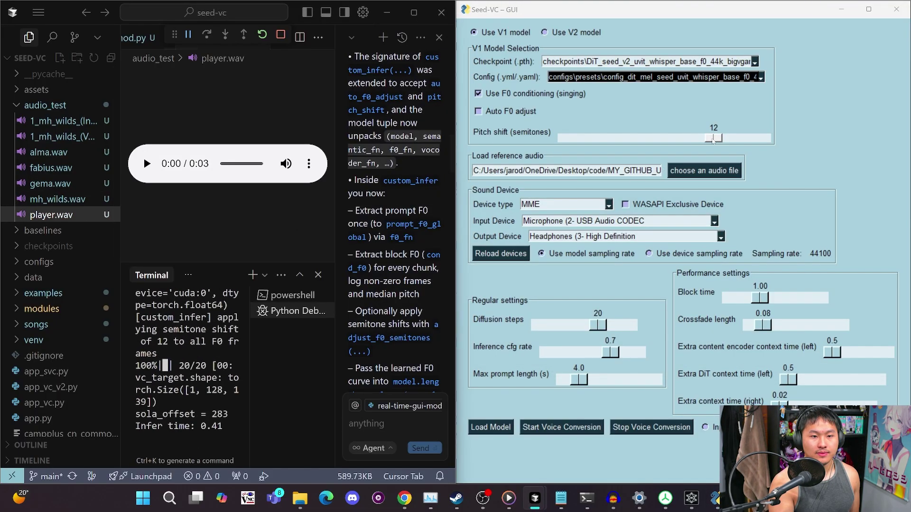
pyautogui.moveTo(713, 138); pyautogui.dragTo(664, 137)
# - Play player.wav in Cursor and replay part of it to compare it with the converted voice
pyautogui.click(148, 164)
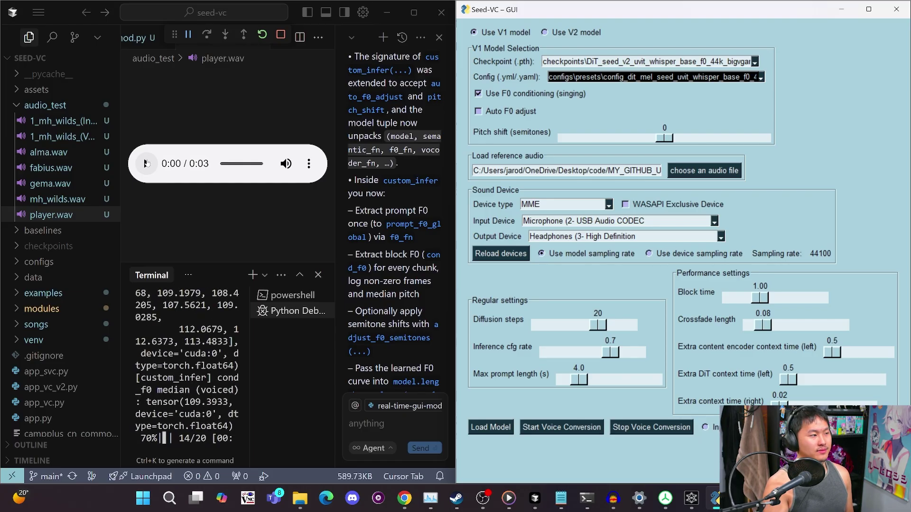
pyautogui.click(147, 163)
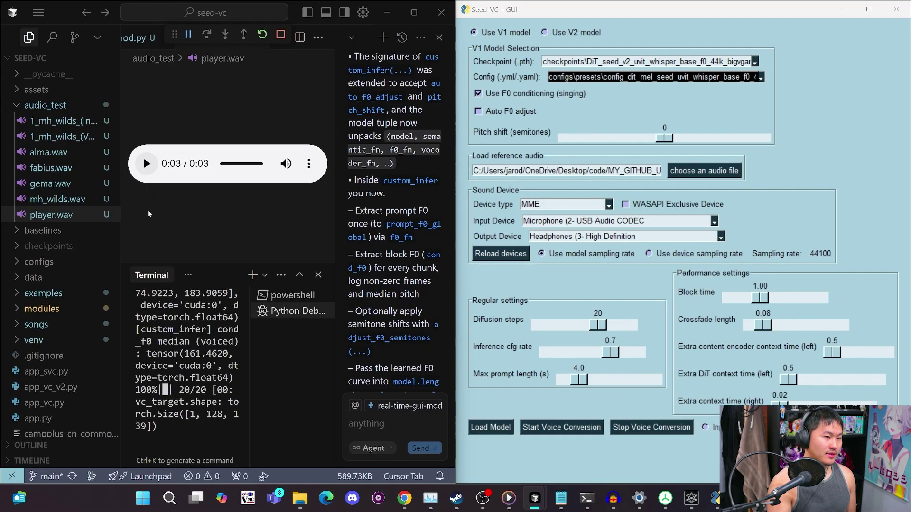
pyautogui.click(147, 164)
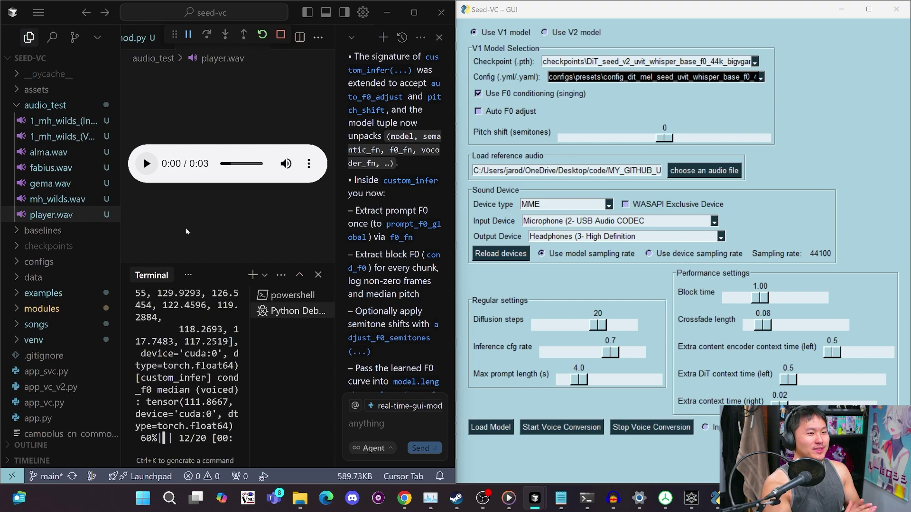
pyautogui.click(589, 449)
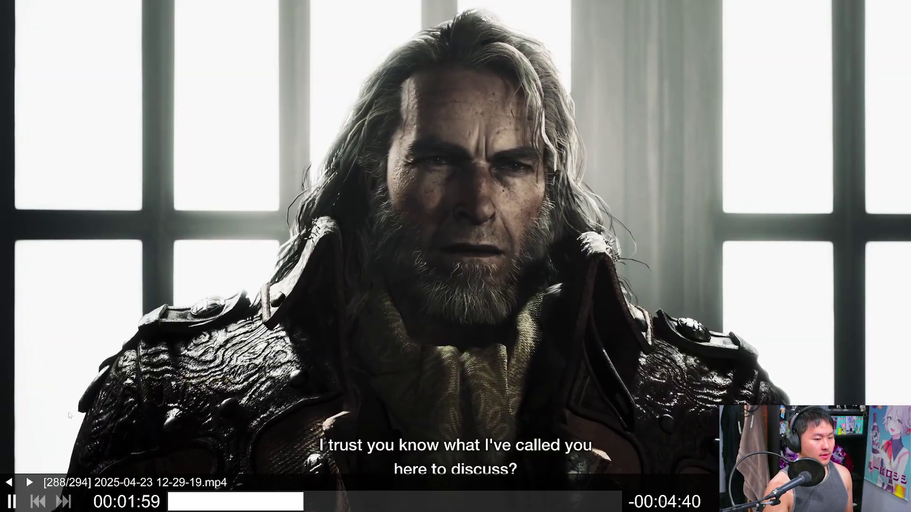
pyautogui.press('Left')
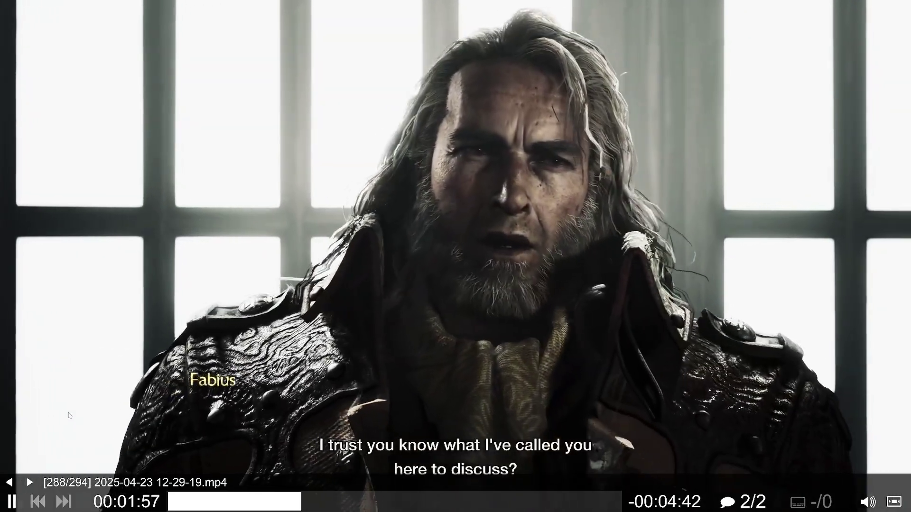
pyautogui.press('space')
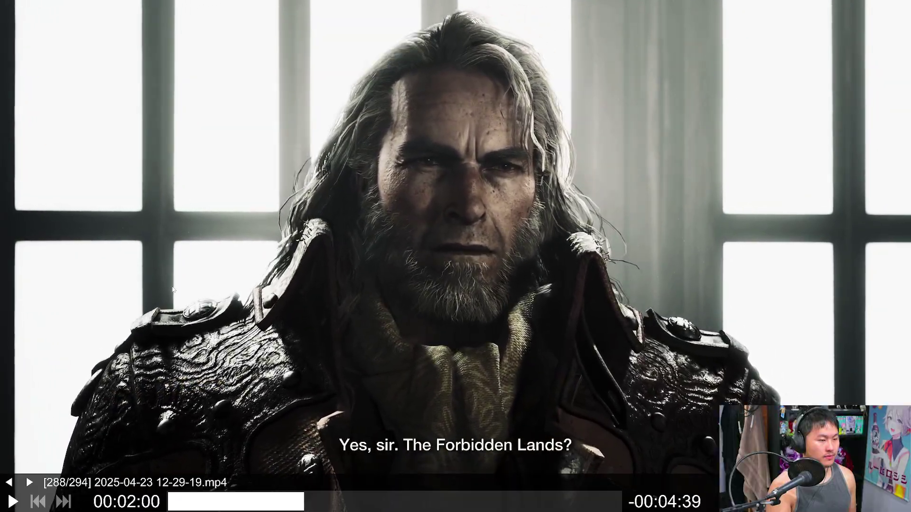
pyautogui.press('space')
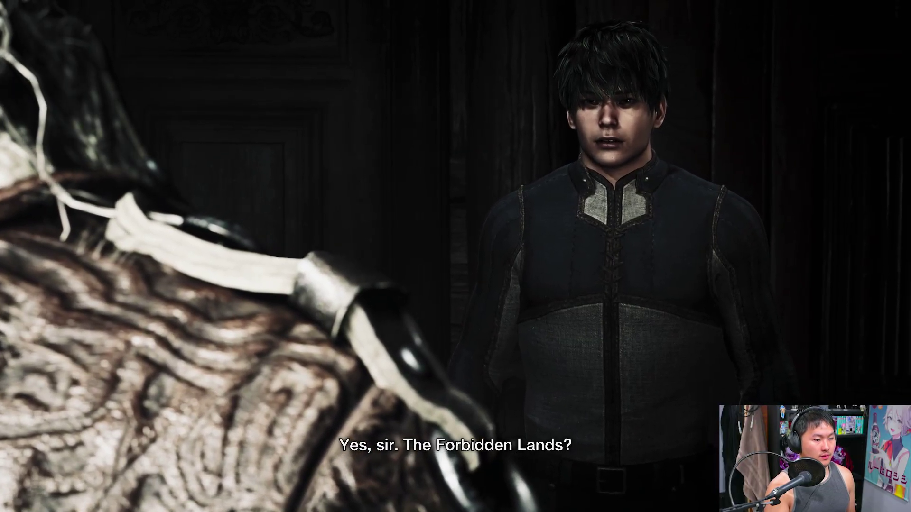
pyautogui.press('Left')
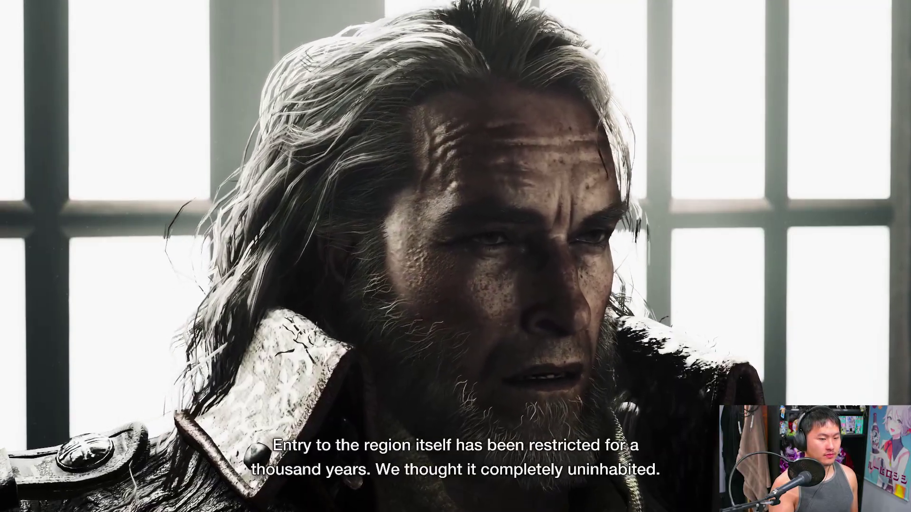
pyautogui.press('Left')
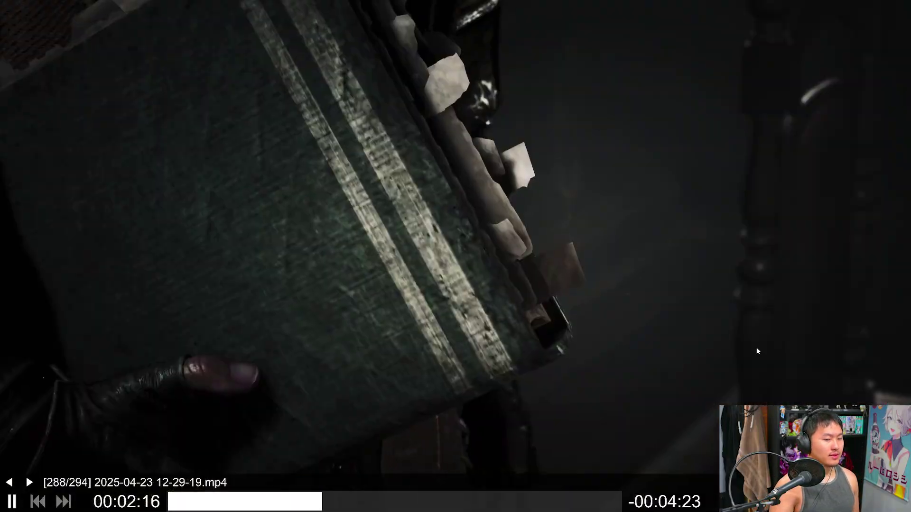
# - Jump to about 4:19 in the video and skip forward to the dialogue on the ship's deck
pyautogui.click(455, 501)
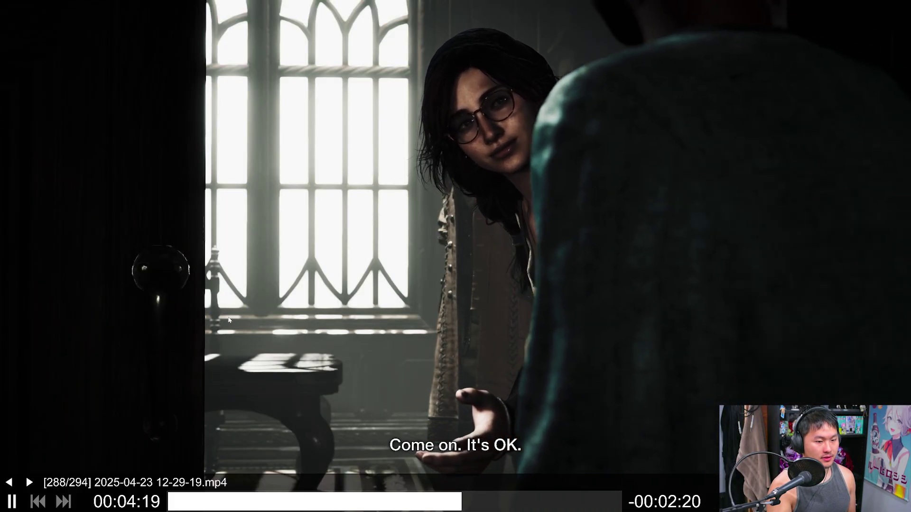
pyautogui.press('Left')
pyautogui.press('space')
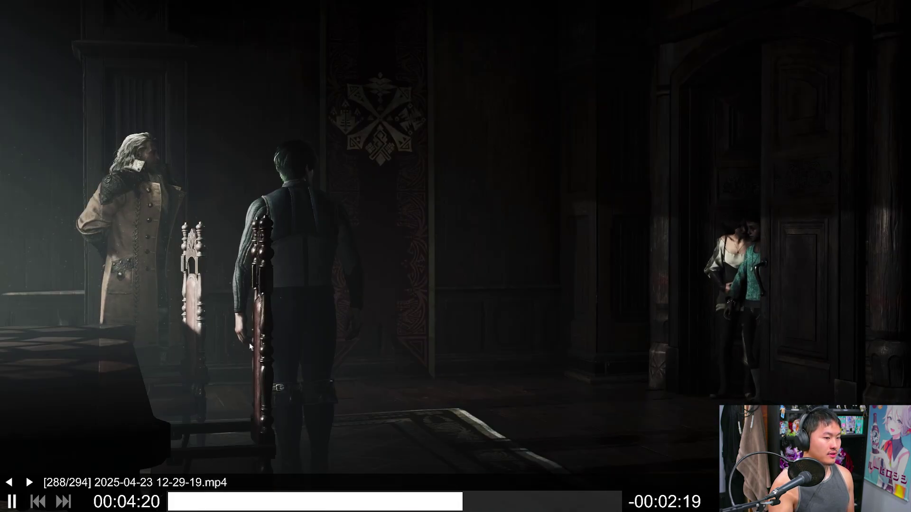
pyautogui.press('Right')
pyautogui.press('Right')
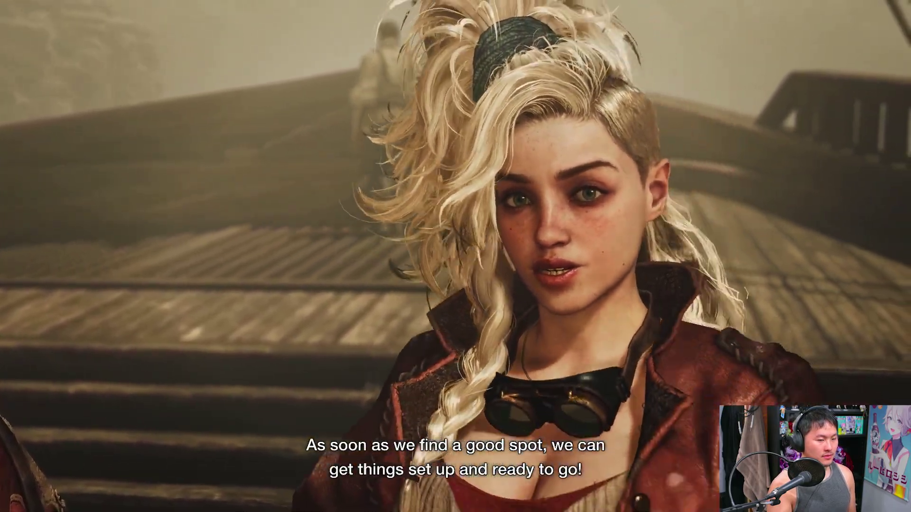
# - Step back and forth through the ship deck dialogue around 4:44 to 4:51 to dub its lines with the converted voices
pyautogui.press('Left')
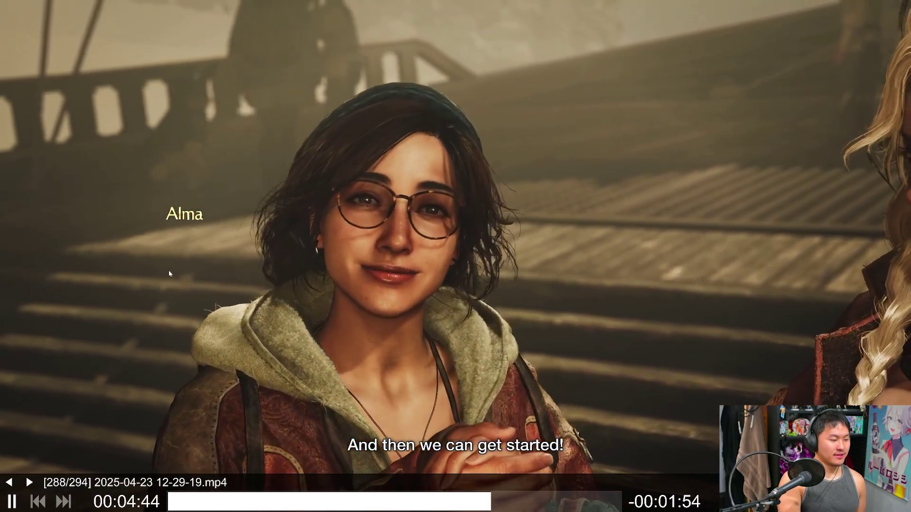
pyautogui.press('Right')
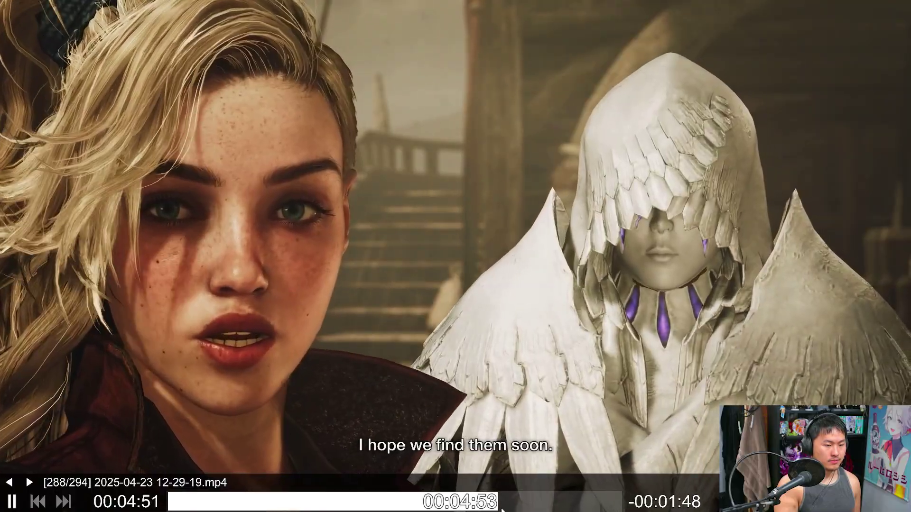
pyautogui.press('Left')
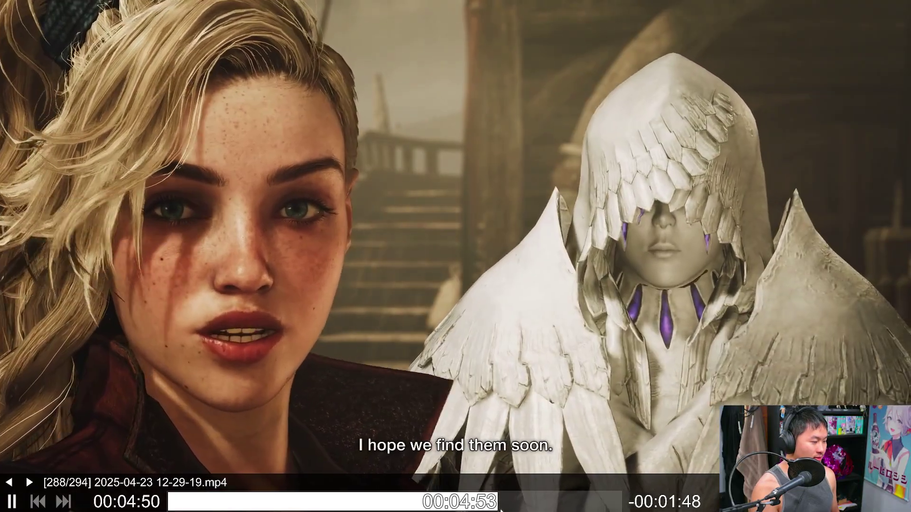
pyautogui.press('Right')
pyautogui.press('Right')
pyautogui.press('Right')
pyautogui.press('Right')
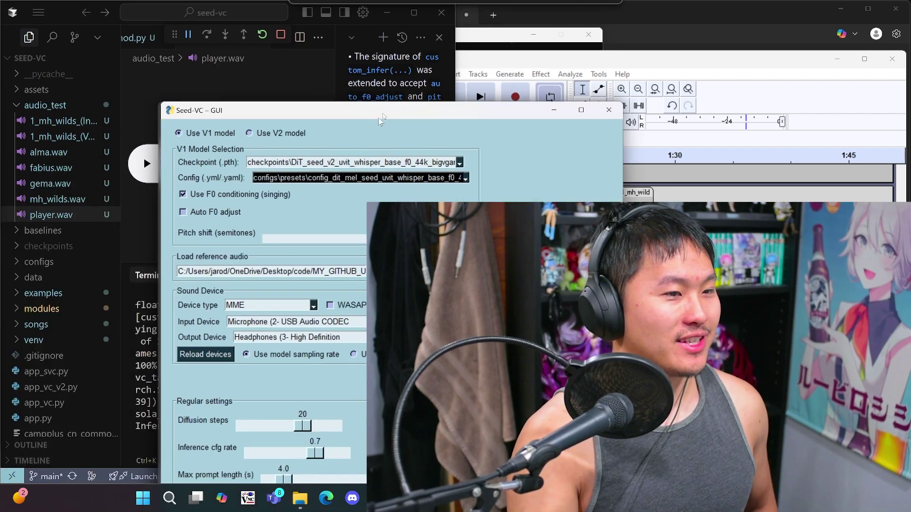
# - Return to the desktop and move the Seed-VC window clear of Cursor's audio player and terminal
pyautogui.moveTo(381, 41); pyautogui.dragTo(584, 32)
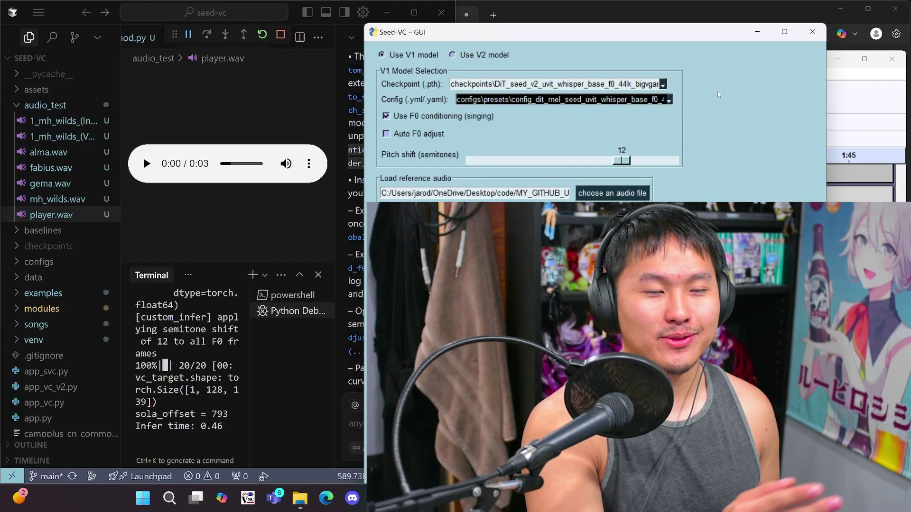